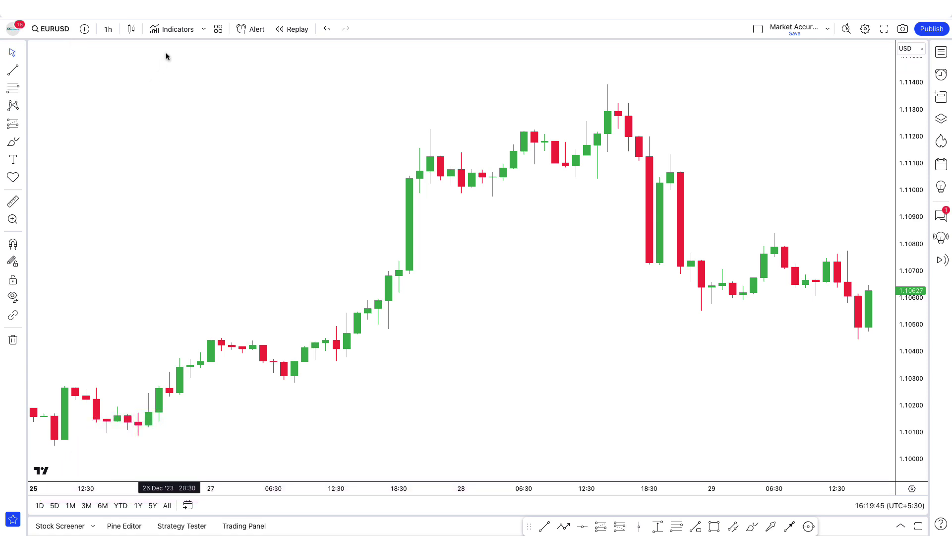
Step: Open the Indicators, Metrics & Strategies dialog on the Favorites list over the EURUSD chart
click(172, 30)
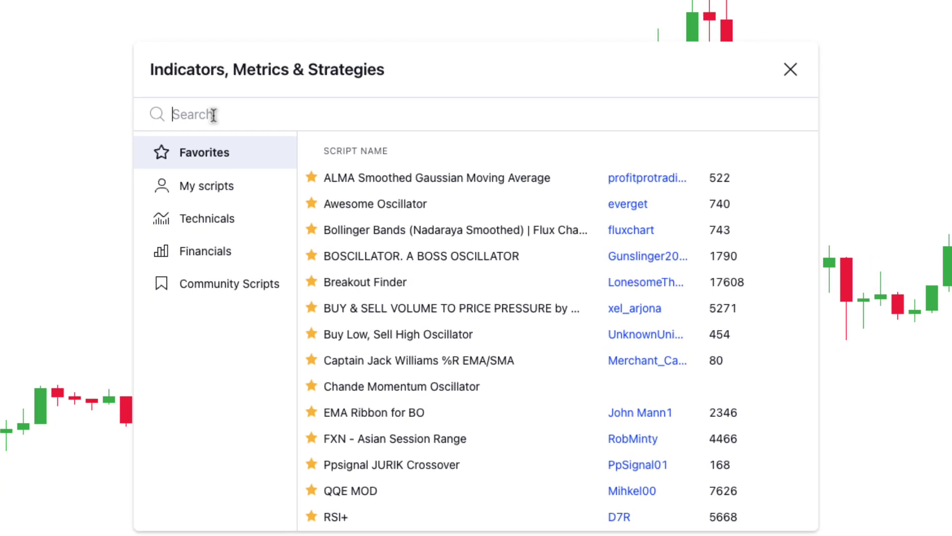
Step: Add ALMA Smoothed Gaussian Moving Average to the EURUSD 1h chart and scroll back to earlier bars
text(ALMA Smoothed Gaussian Moving Average)
key(ctrl+a)
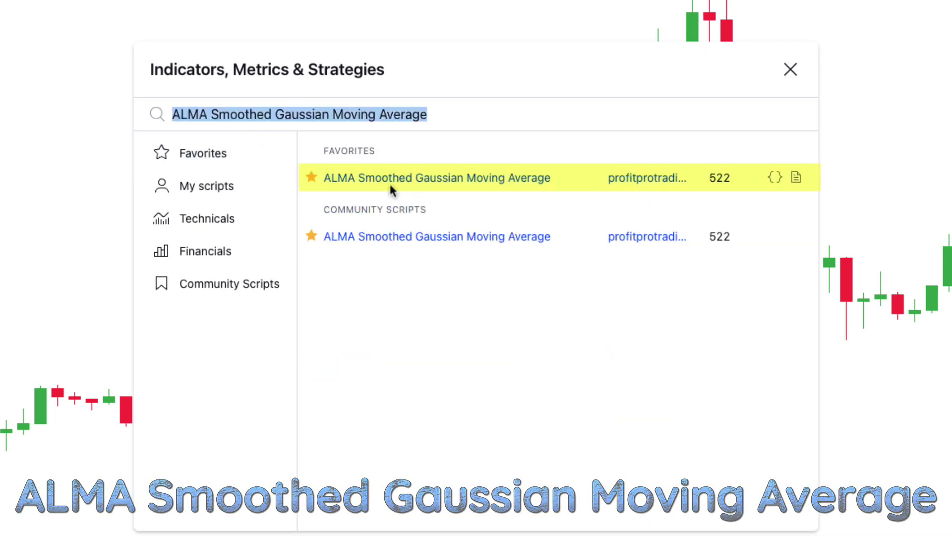
click(390, 184)
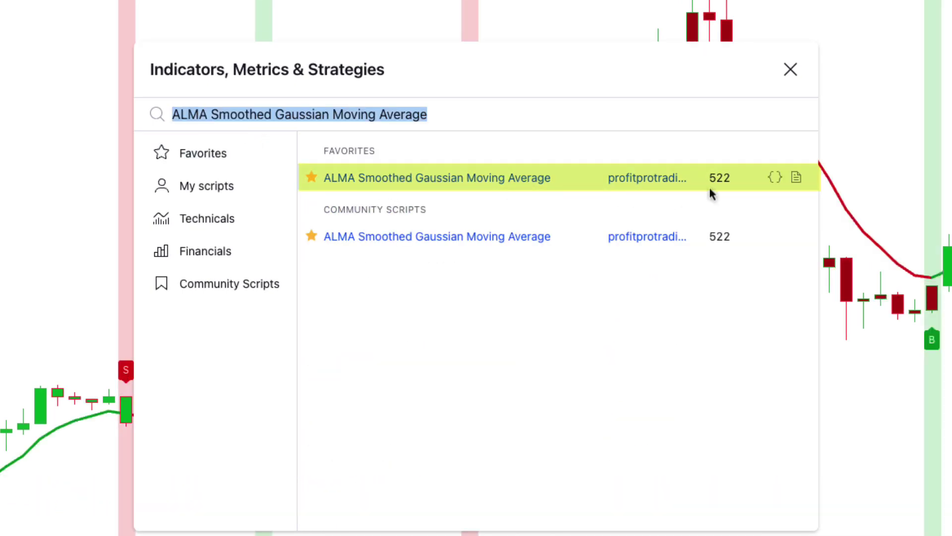
click(791, 69)
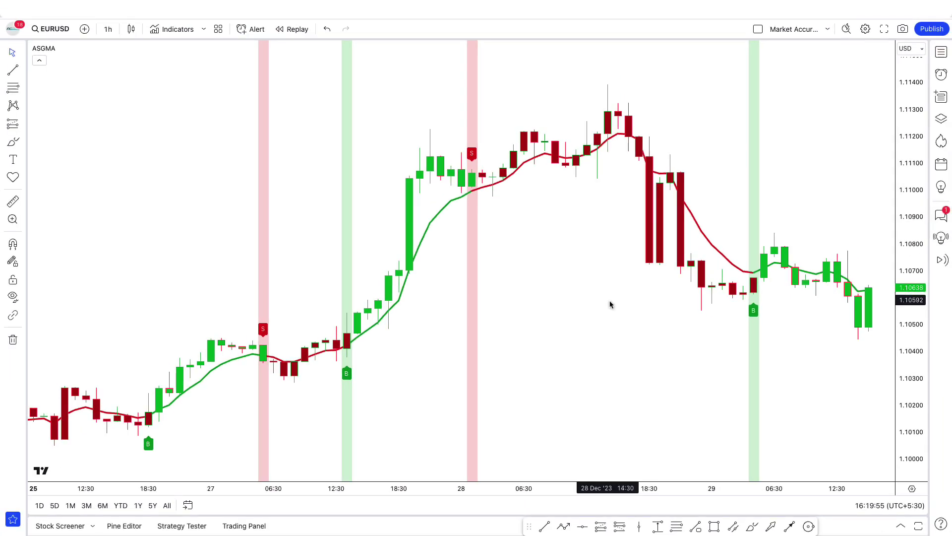
scroll(610, 301, up, 3)
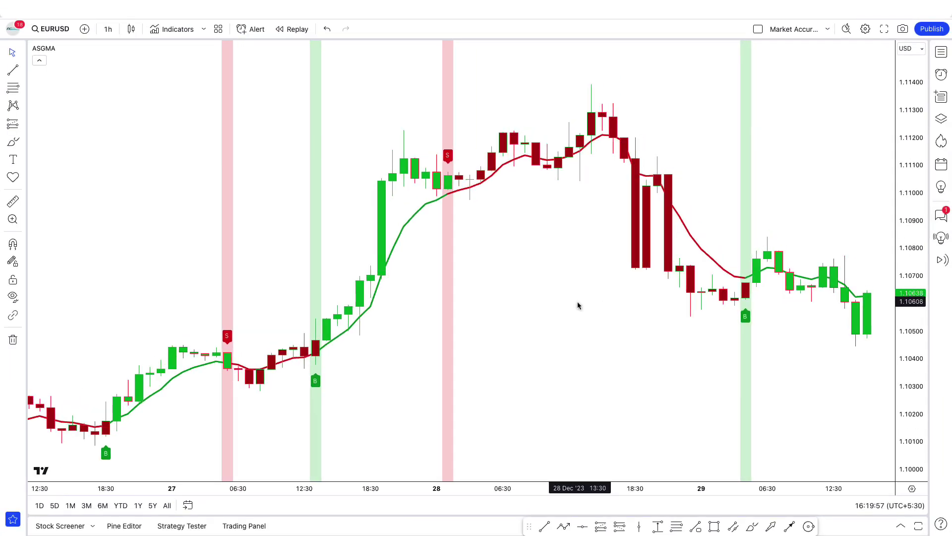
scroll(578, 304, left, 5)
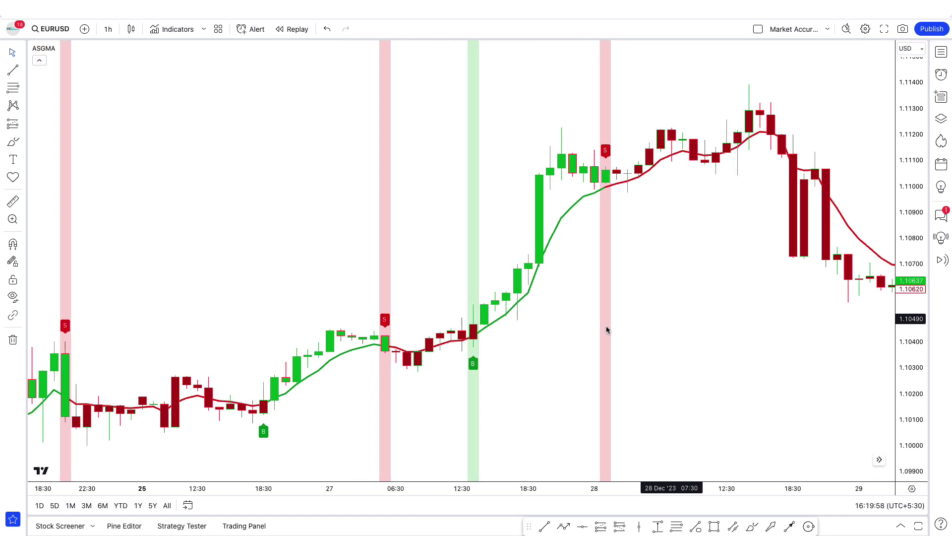
drag(673, 328, 738, 325)
scroll(326, 276, left, 10)
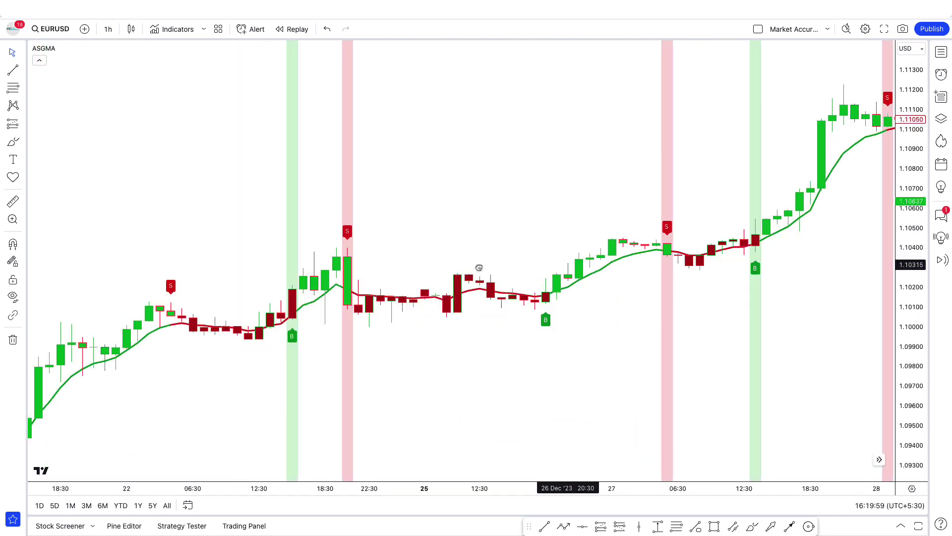
scroll(478, 368, left, 8)
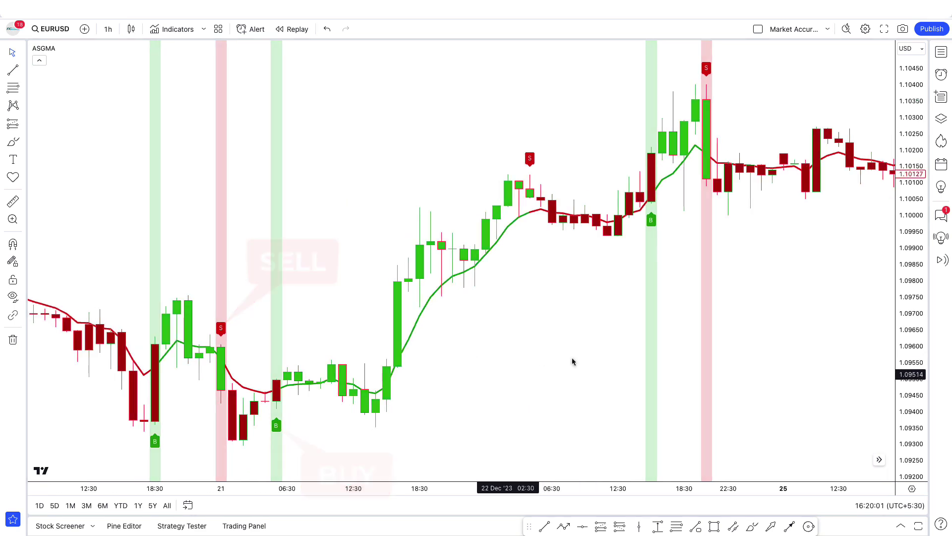
drag(467, 389, 537, 389)
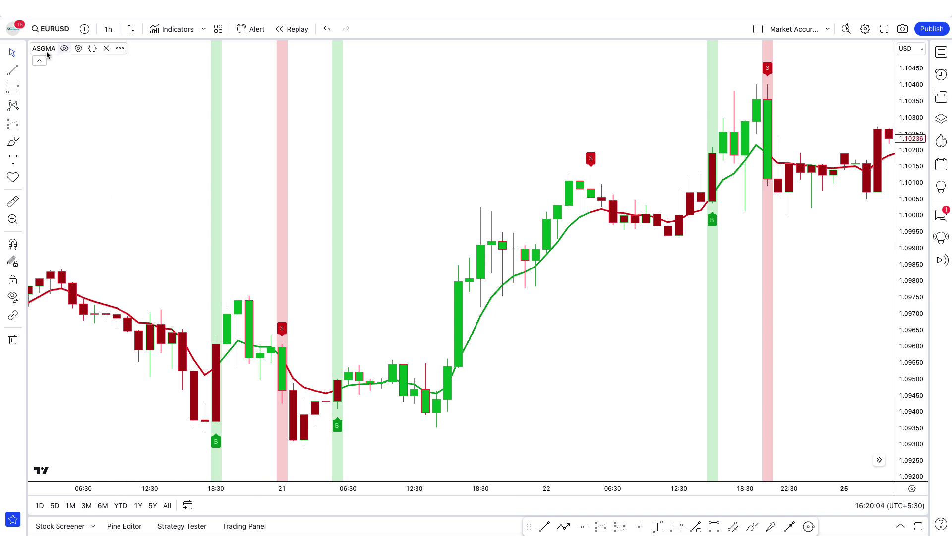
Step: Set the ASGMA inputs to Smoothing 55, Lookback 30 and Length 20
click(78, 49)
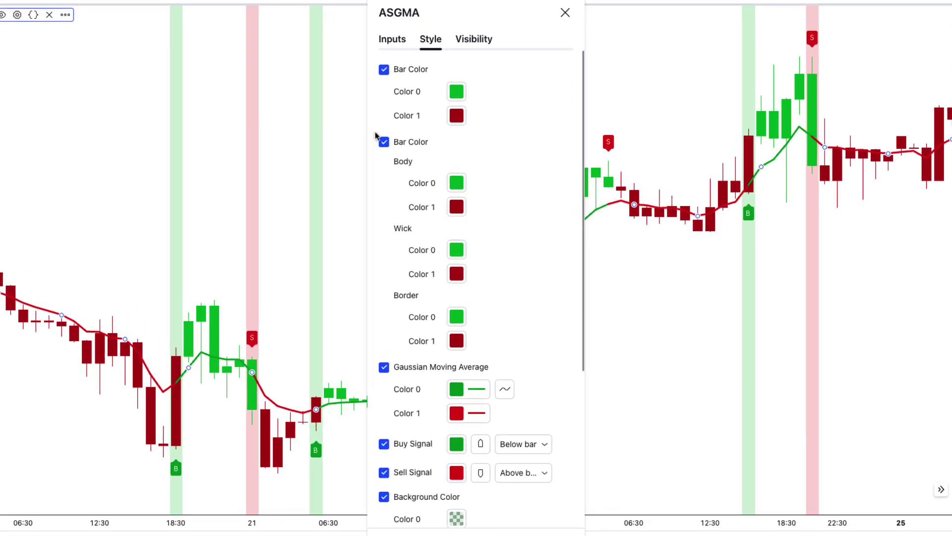
click(392, 38)
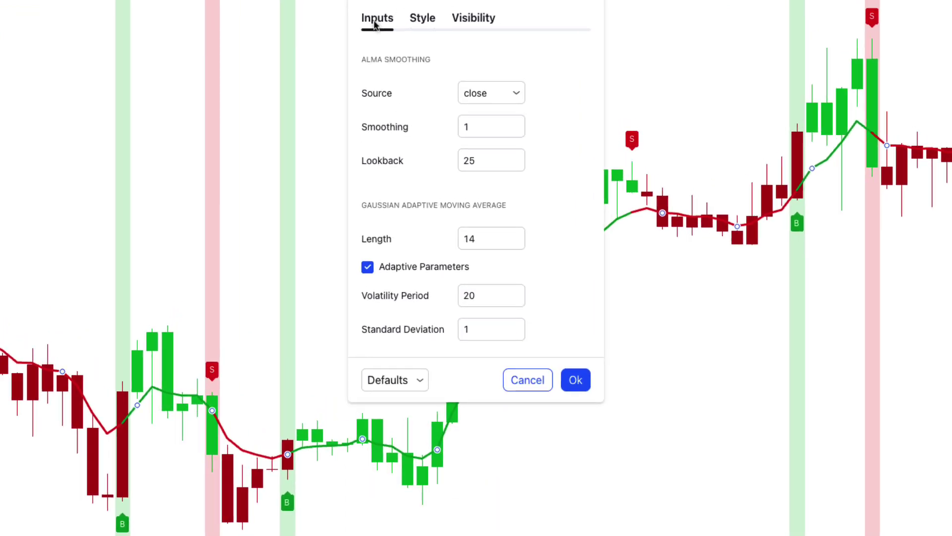
click(475, 158)
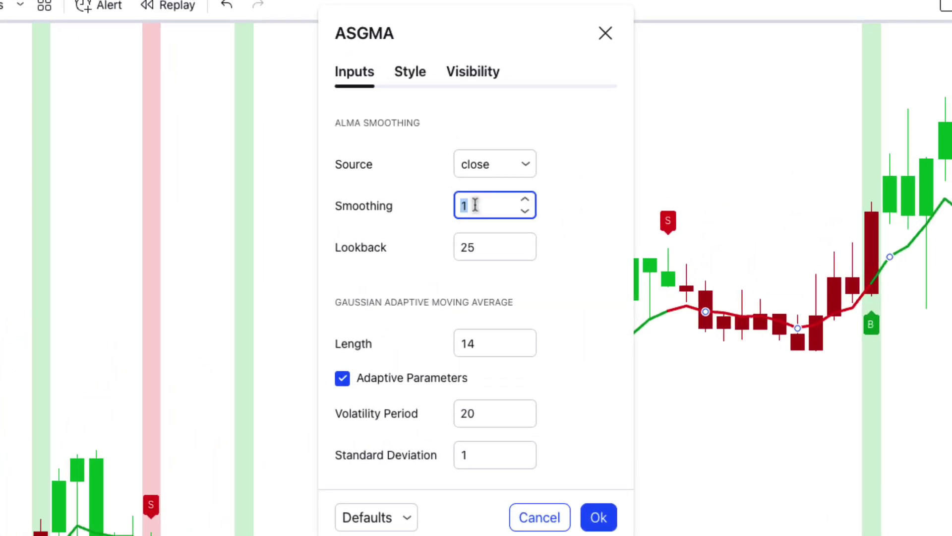
text(5)
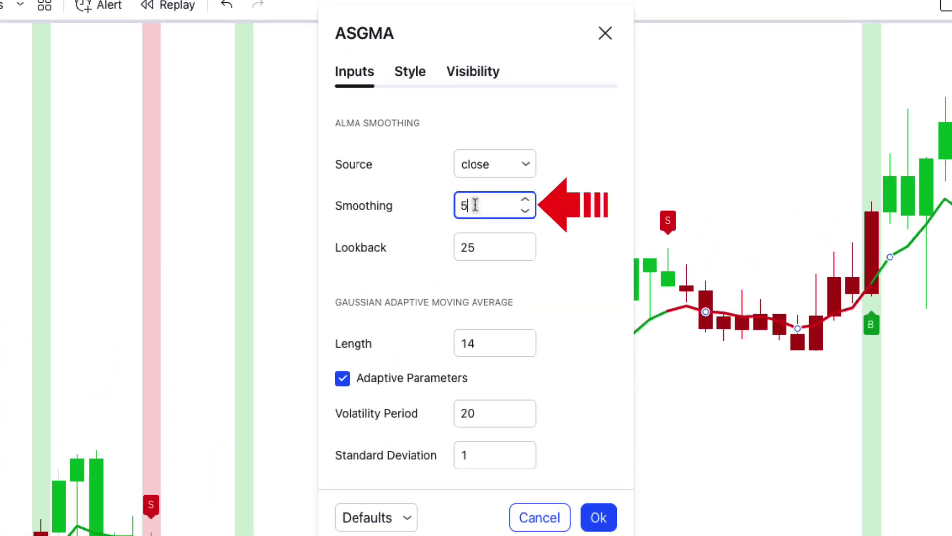
text(5)
double_click(484, 257)
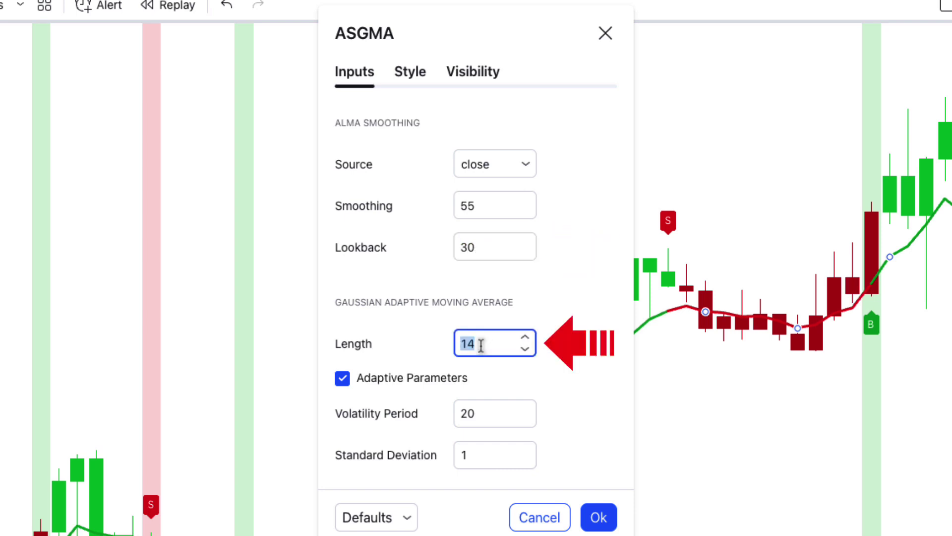
text(20)
Step: Turn off both green and red Background Color bands in ASGMA Style and apply
click(409, 72)
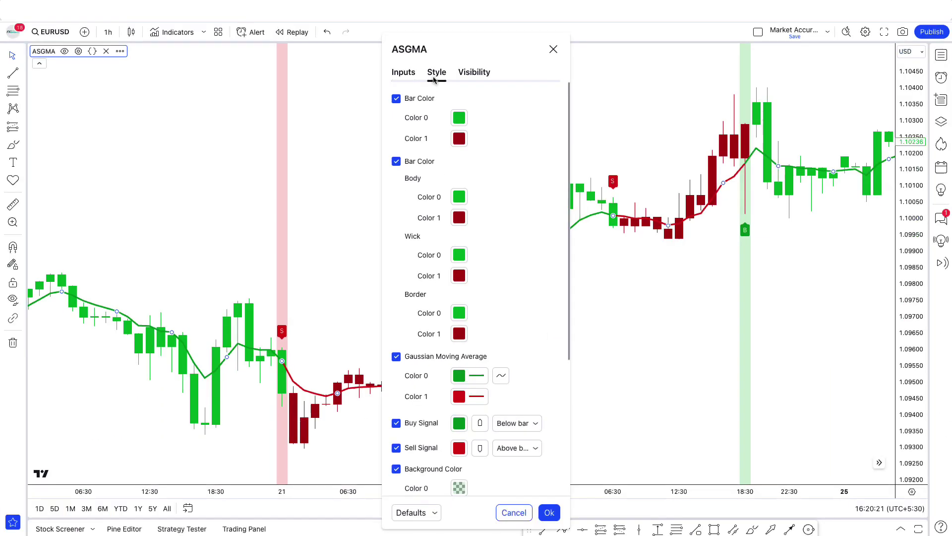
scroll(422, 410, down, 3)
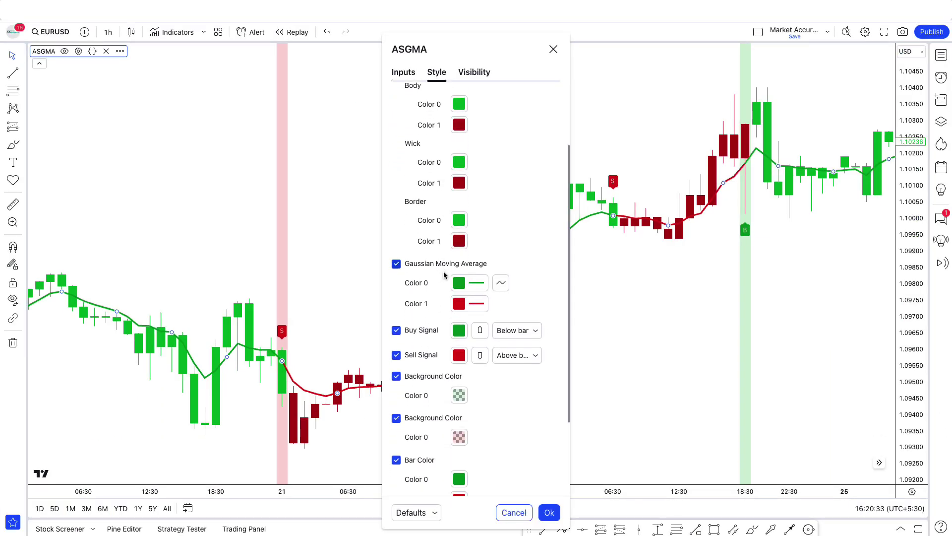
scroll(445, 278, down, 3)
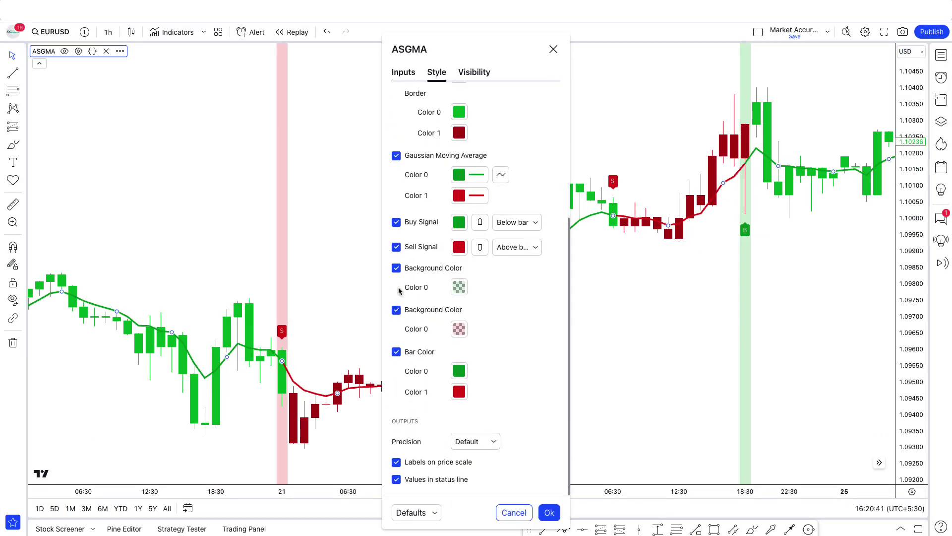
click(396, 268)
click(397, 312)
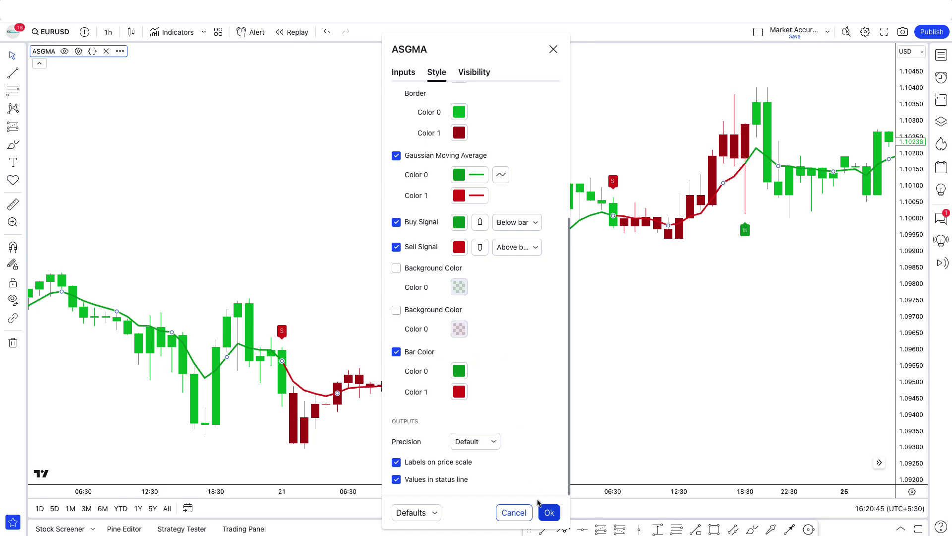
click(554, 515)
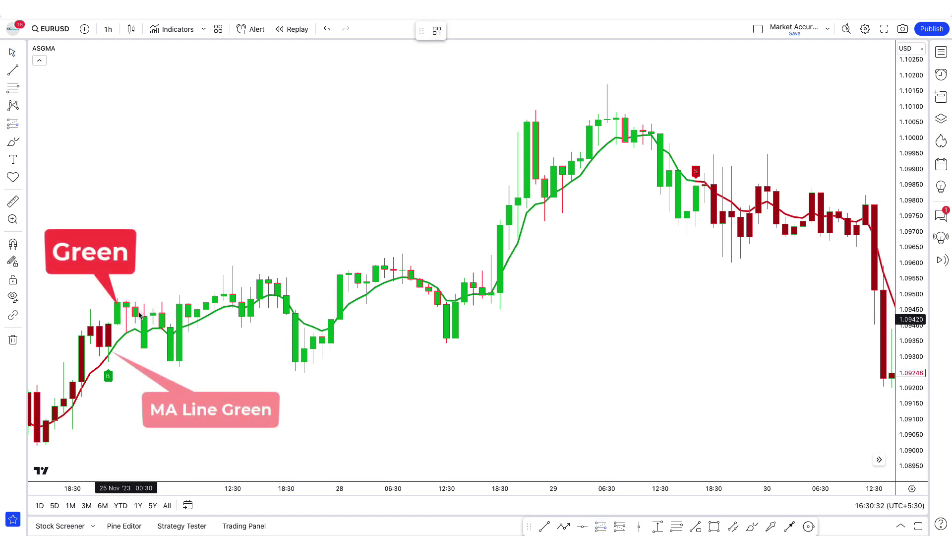
Step: Draw a long position at the 24 Nov buy signal with lowered stop, raised target, widened box
click(117, 325)
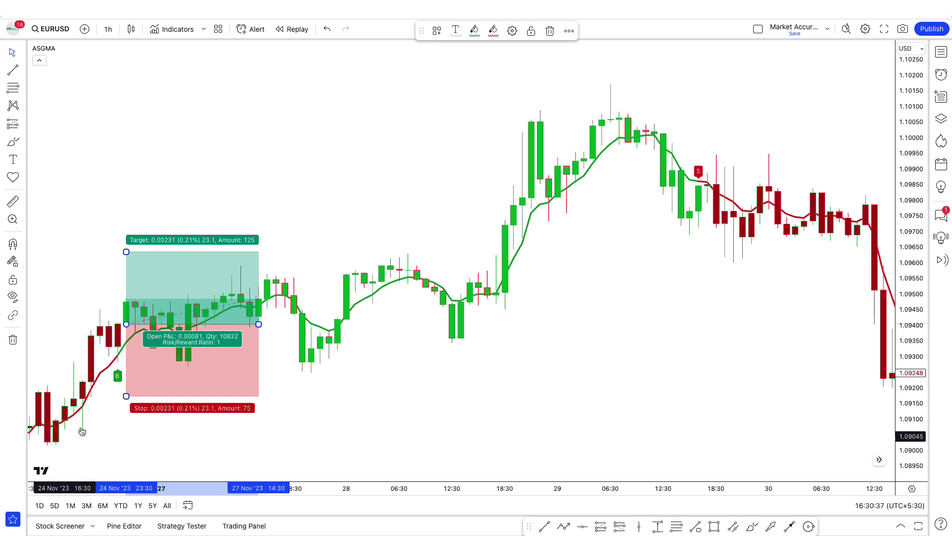
drag(126, 395, 126, 442)
drag(126, 253, 128, 145)
drag(258, 324, 532, 324)
click(637, 372)
Step: Draw a short position at the 29 Nov sell signal, target extended to the lows (3.52 R/R)
drag(637, 372, 517, 357)
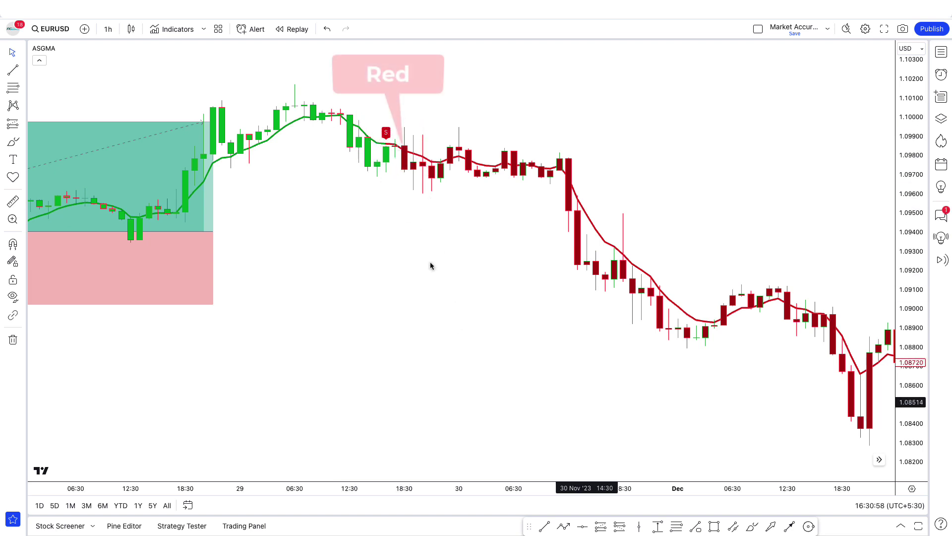
click(619, 527)
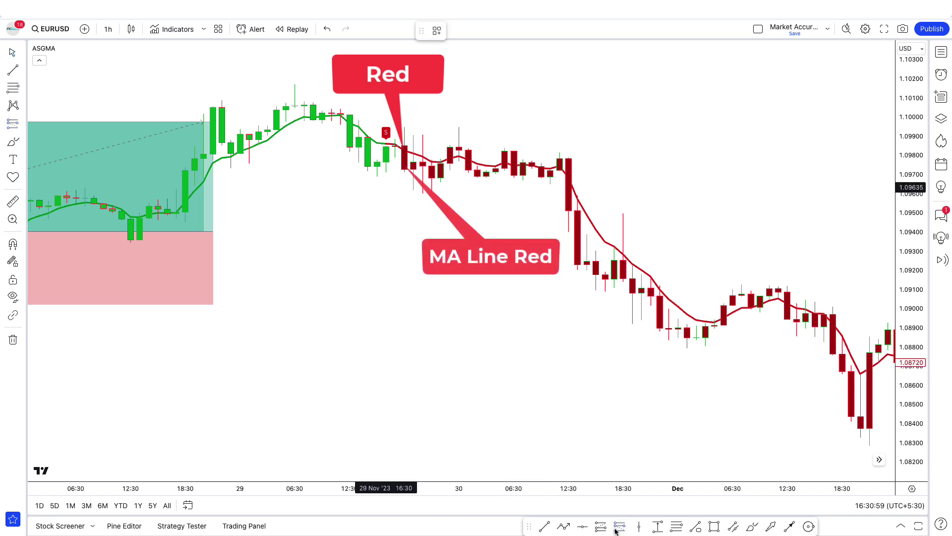
click(394, 147)
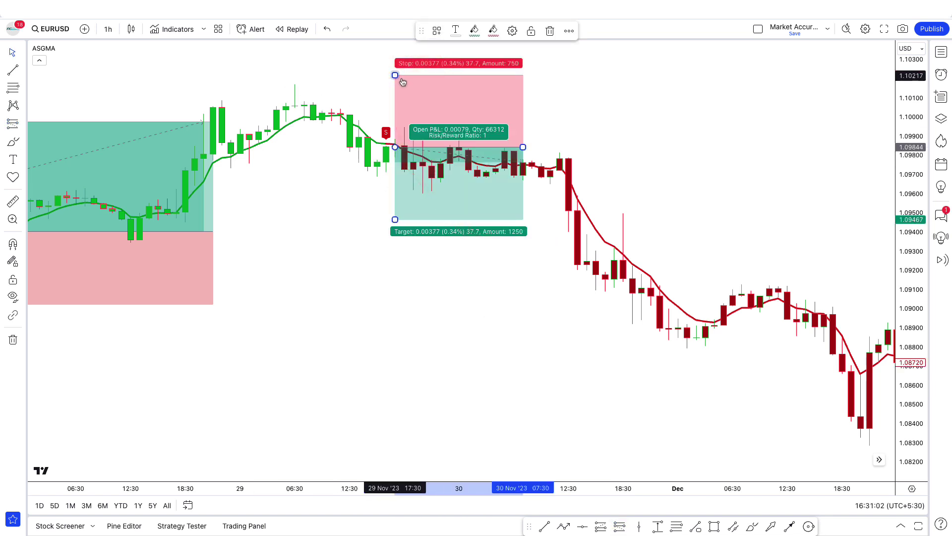
drag(395, 75, 395, 90)
drag(394, 220, 394, 347)
drag(522, 147, 687, 147)
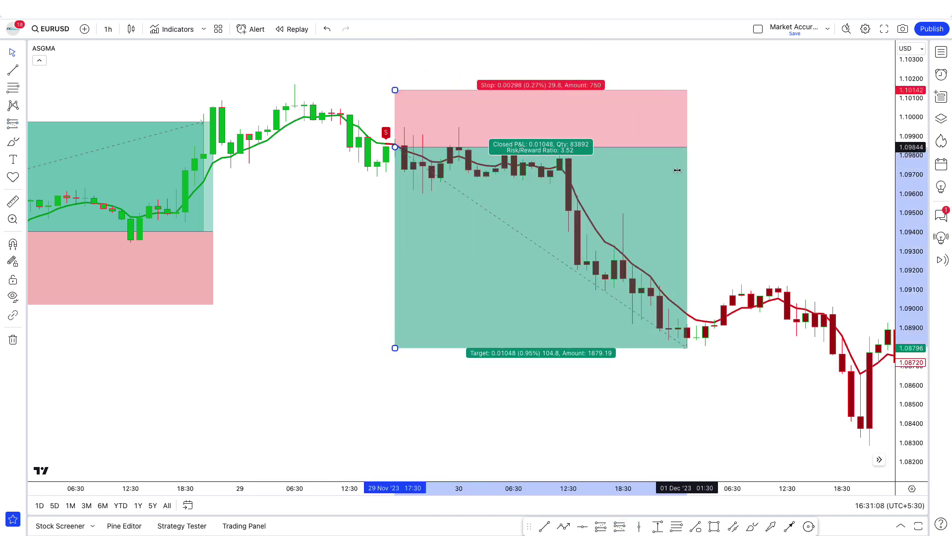
scroll(761, 221, right, 2)
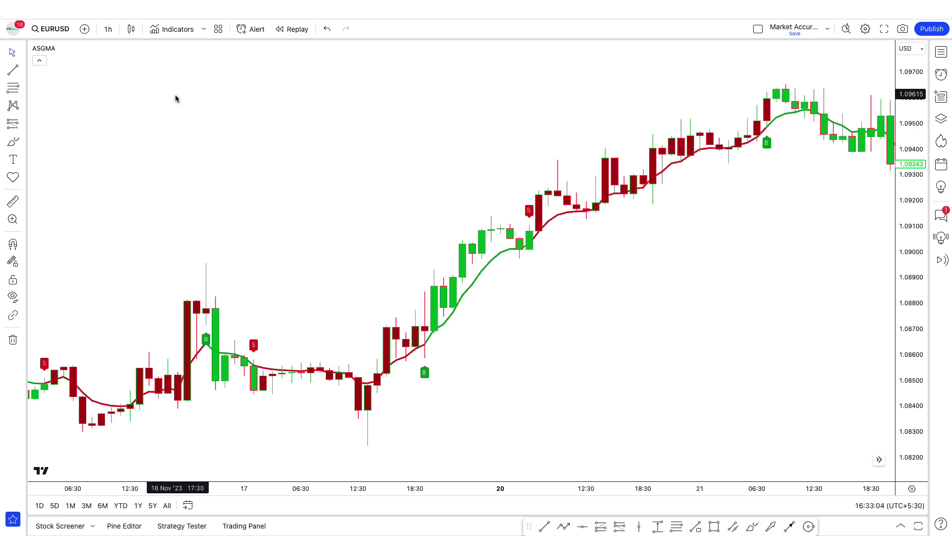
Step: Add the RSI+ indicator by D7R from a 'rsi+' search to the EURUSD chart
key(slash)
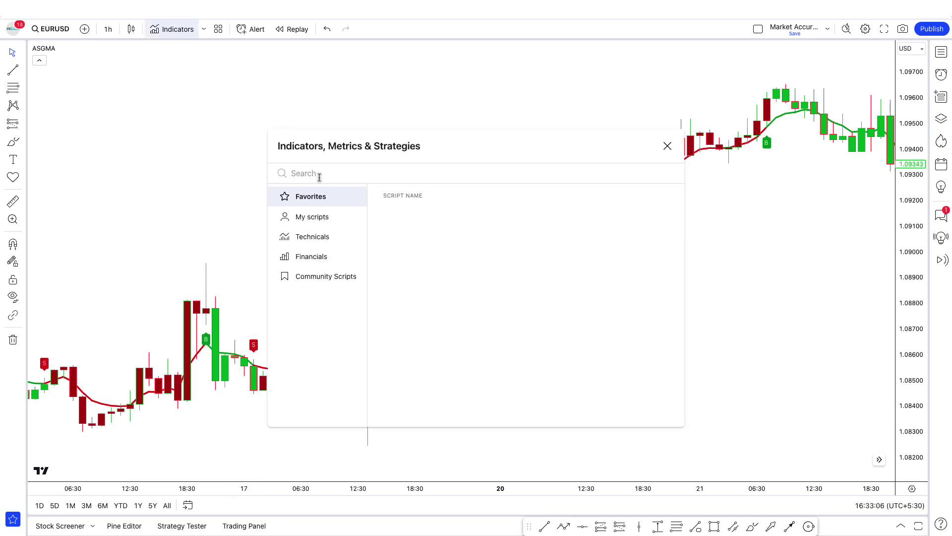
text(rsi)
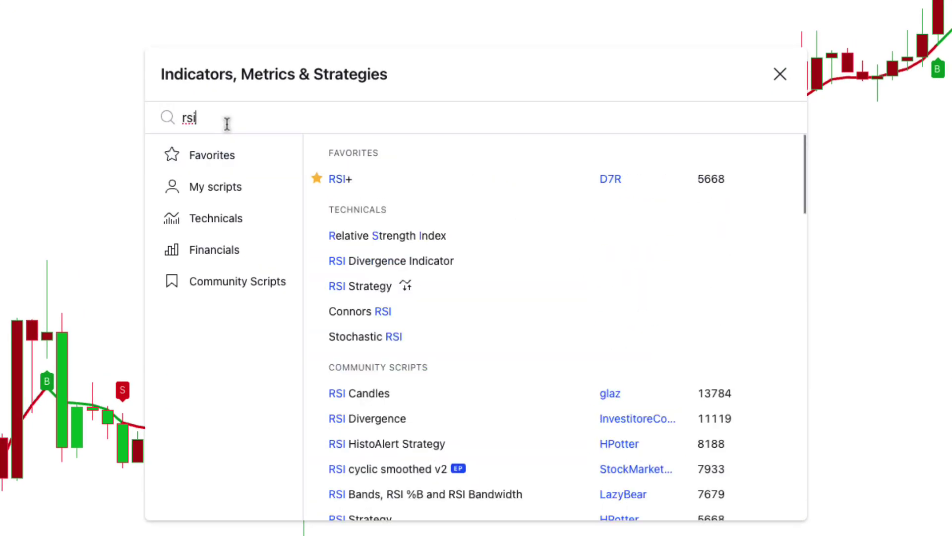
text(+)
click(341, 186)
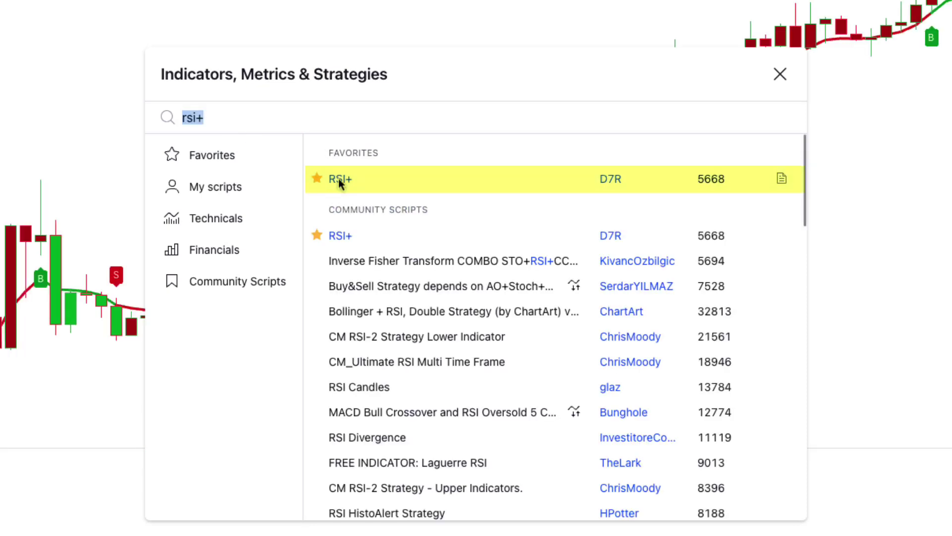
click(780, 74)
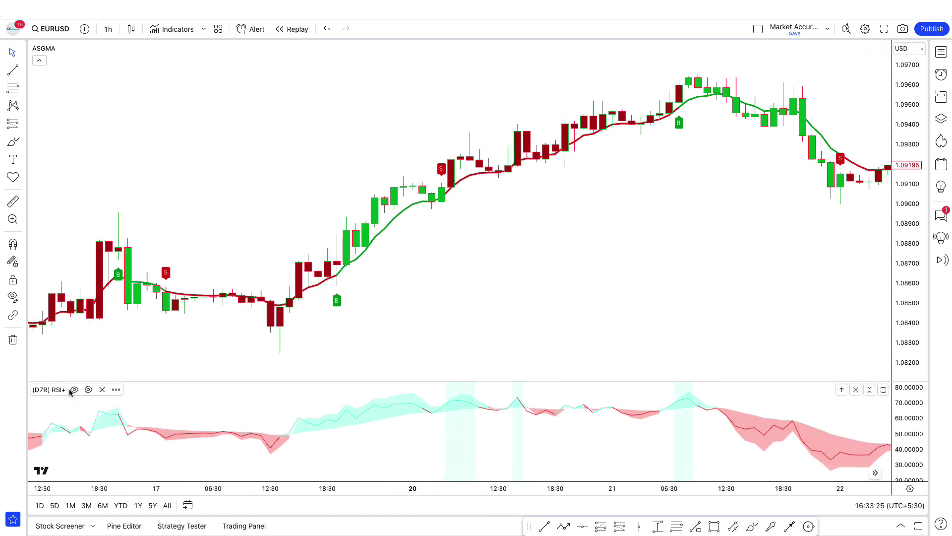
Step: In RSI+ Style settings, hide the Cloud Lead, Overbought and Signal RSI Oversold plots
click(88, 390)
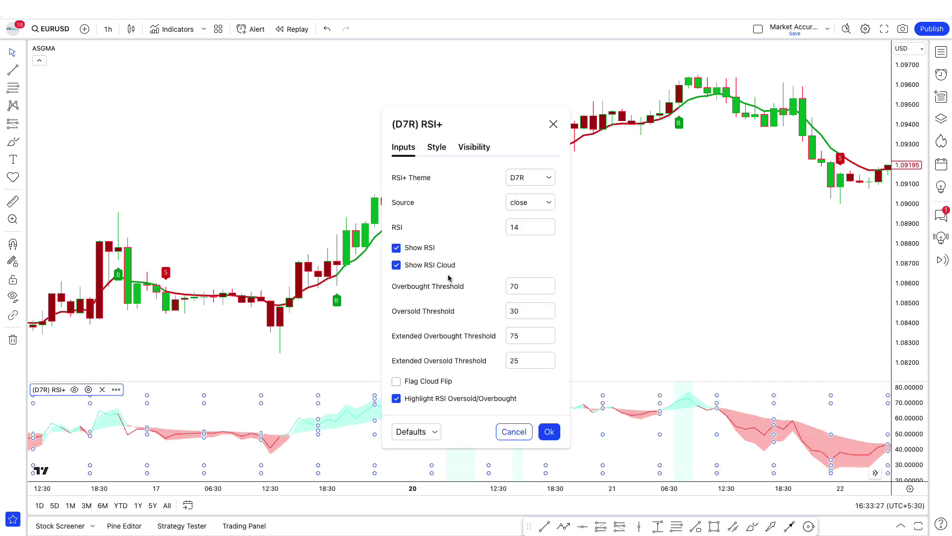
click(535, 229)
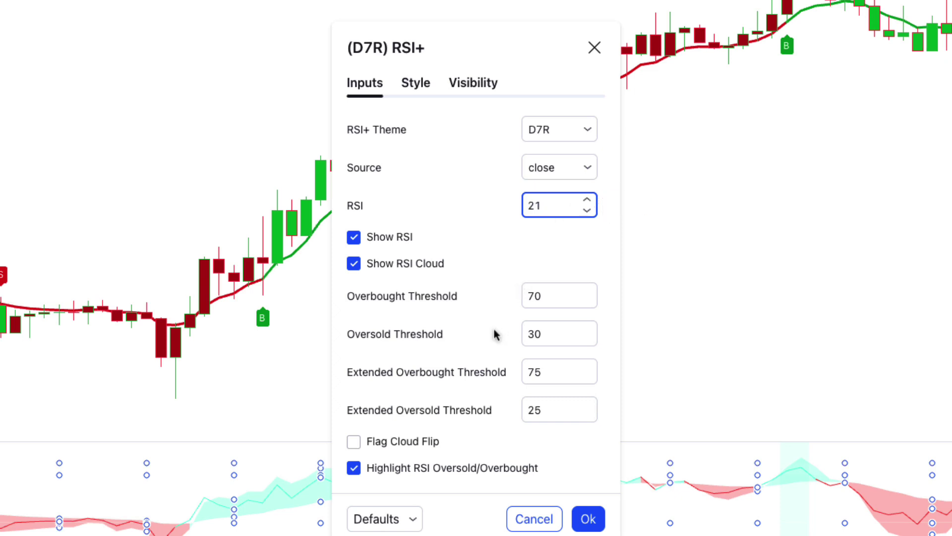
click(416, 83)
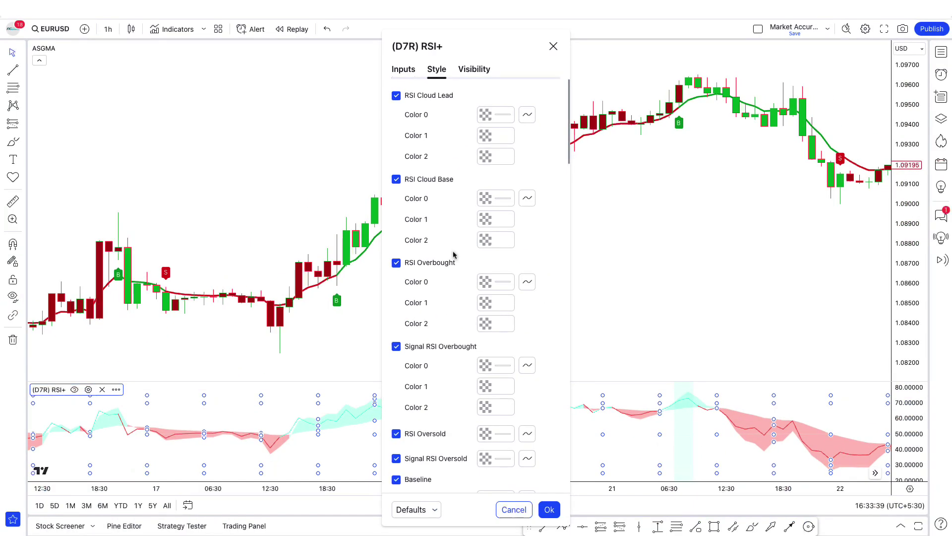
click(396, 96)
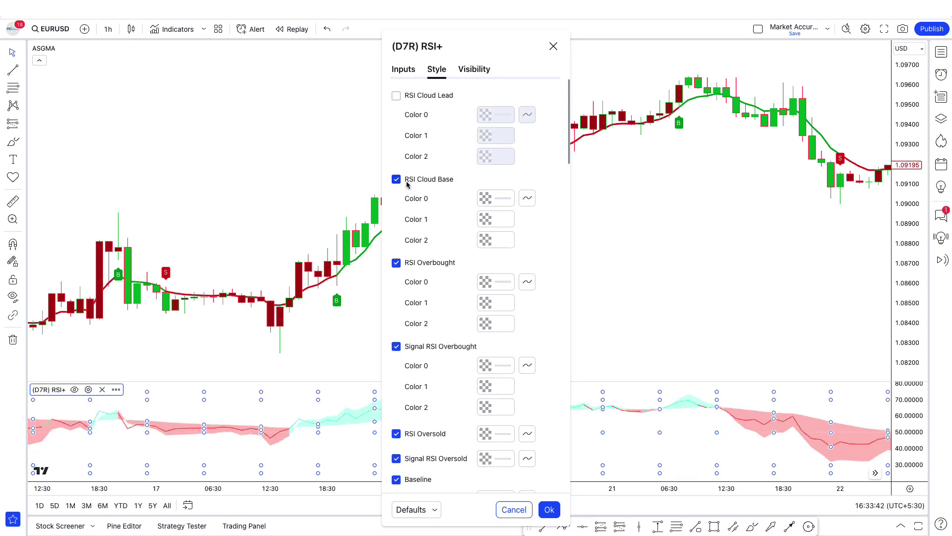
click(396, 263)
scroll(414, 302, down, 2)
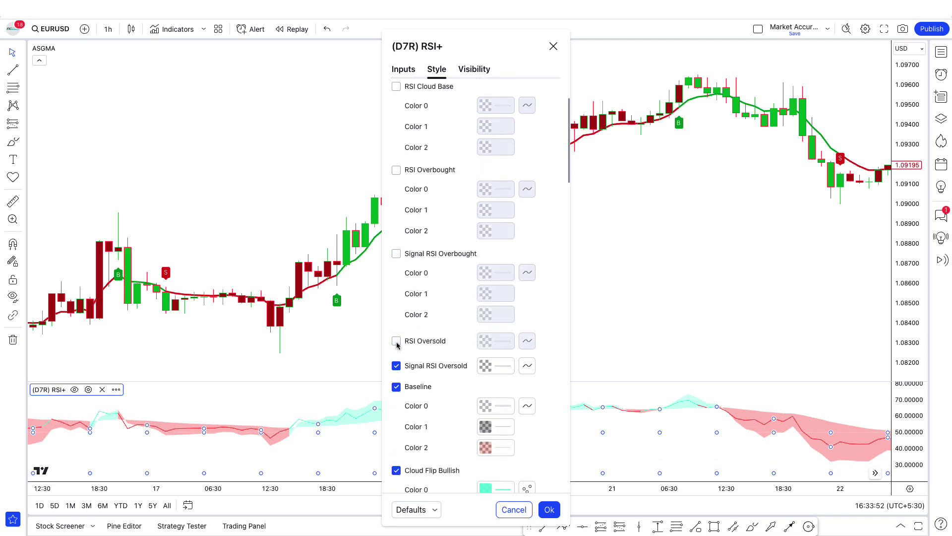
click(397, 366)
Step: Hide the Cloud Flip Bullish and Cloud Flip Bearish plots and apply the RSI+ settings
scroll(450, 300, down, 6)
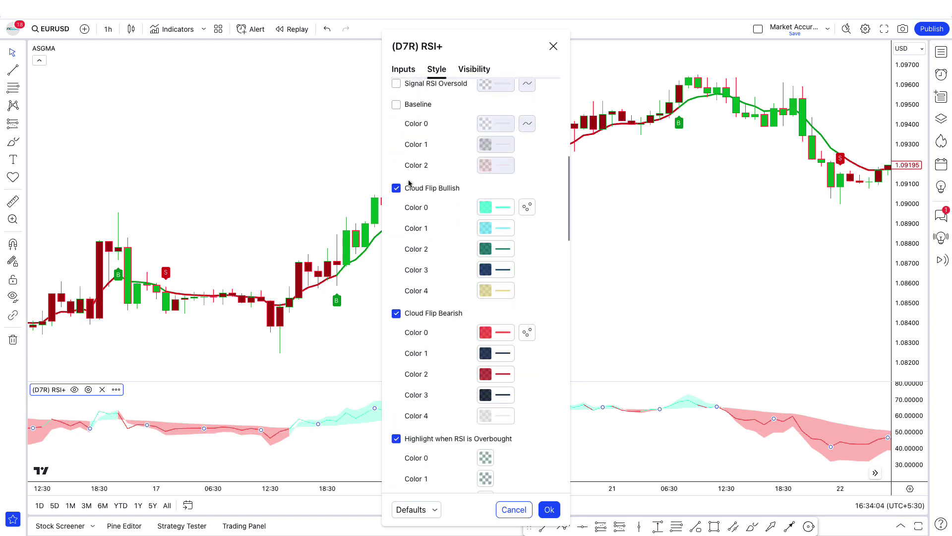
click(395, 190)
click(396, 315)
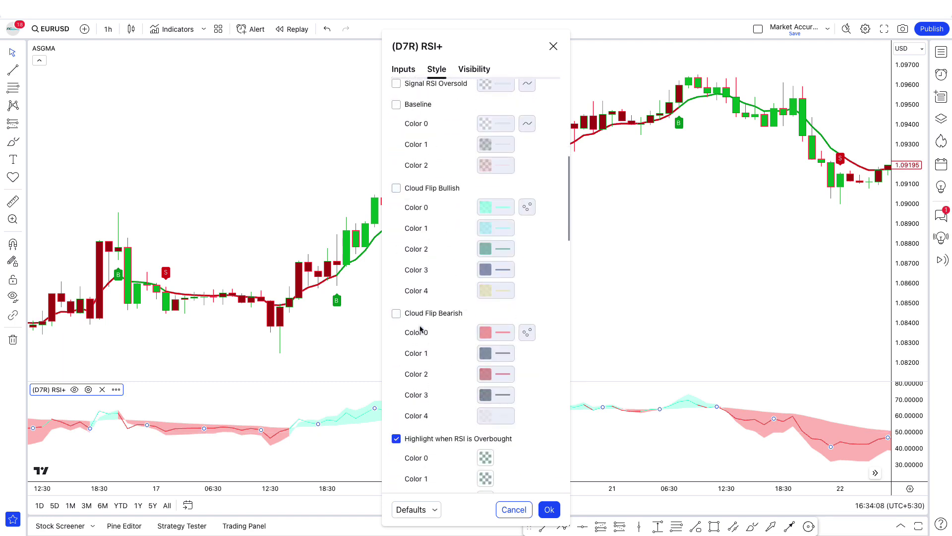
scroll(438, 335, down, 4)
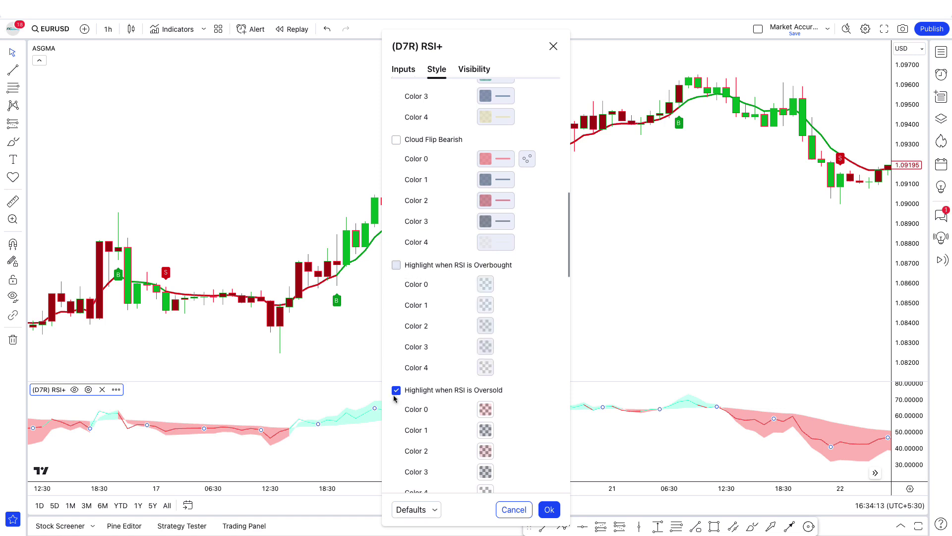
scroll(466, 381, down, 7)
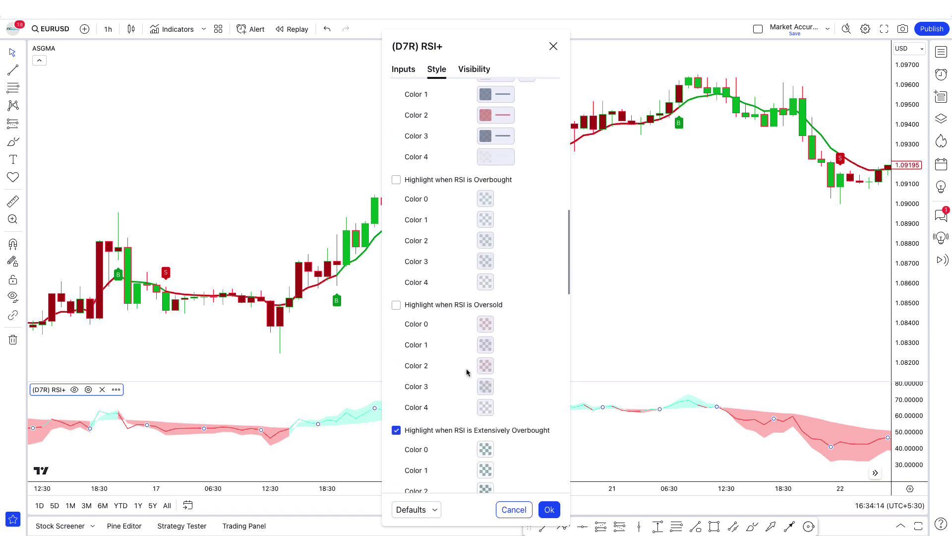
scroll(467, 371, down, 12)
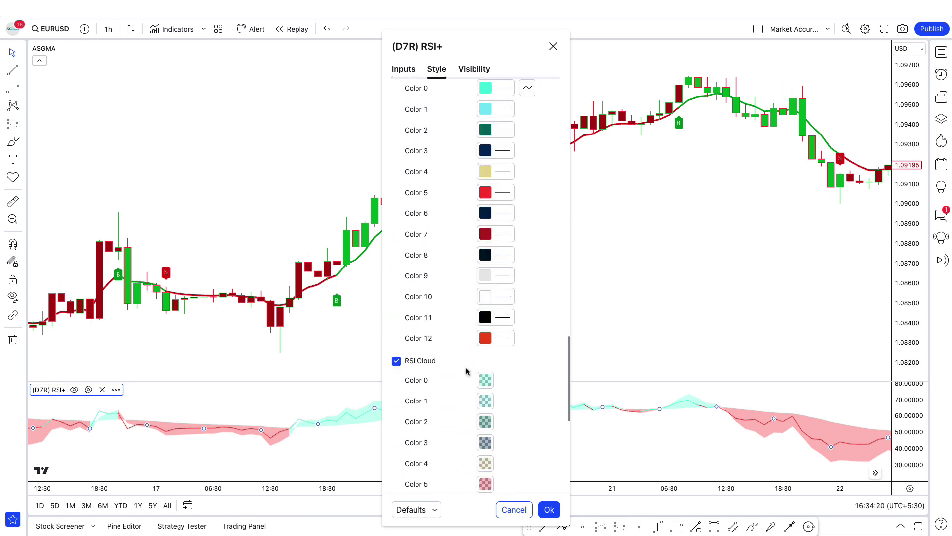
click(549, 510)
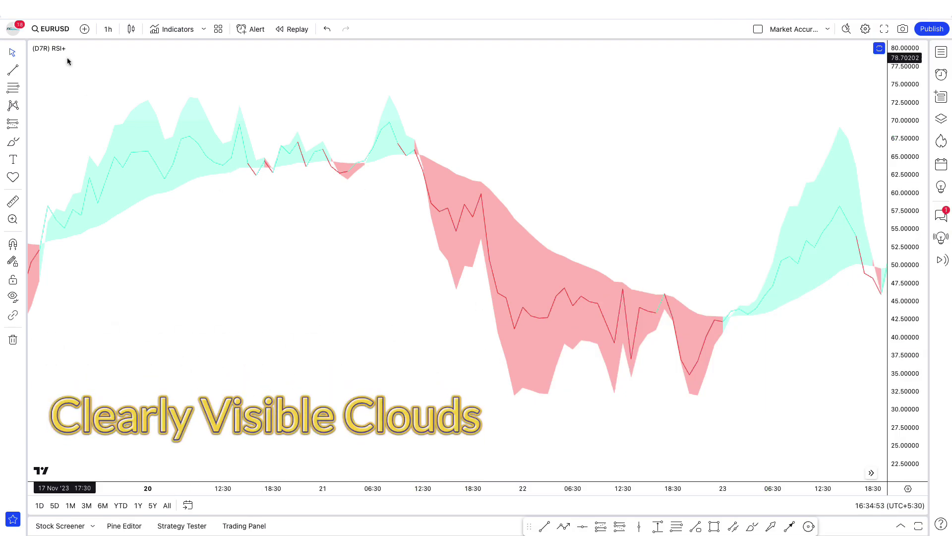
Step: Raise the opacity of RSI+ Cloud Color 2 in the indicator's settings
click(88, 48)
scroll(491, 192, down, 10)
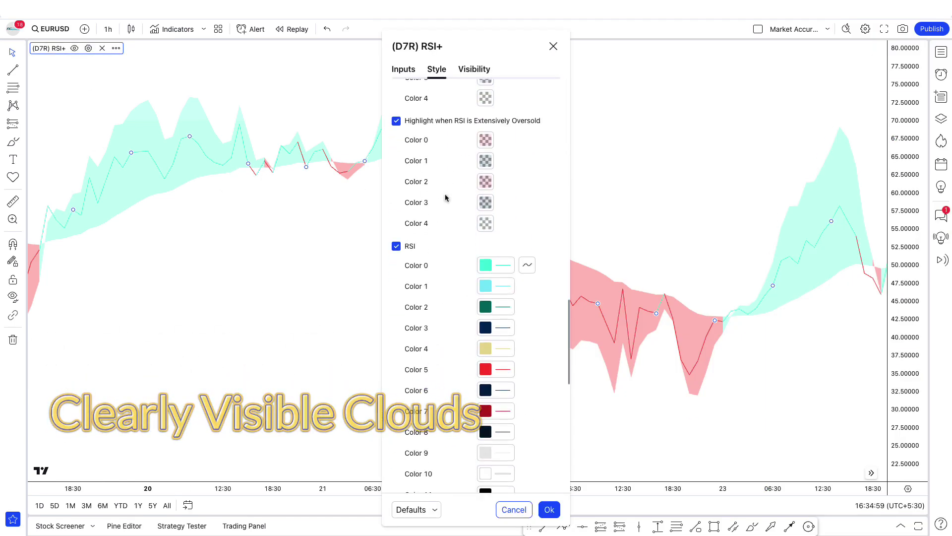
click(490, 192)
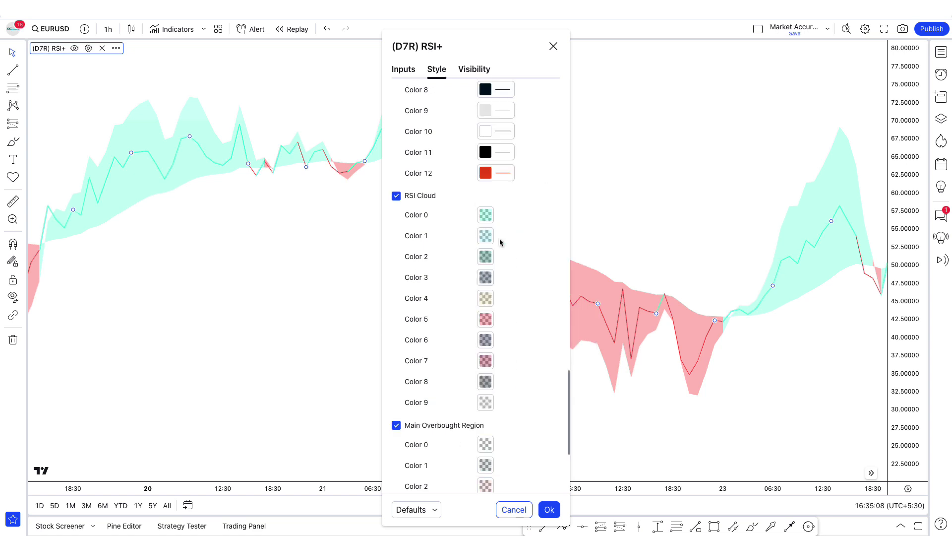
click(485, 214)
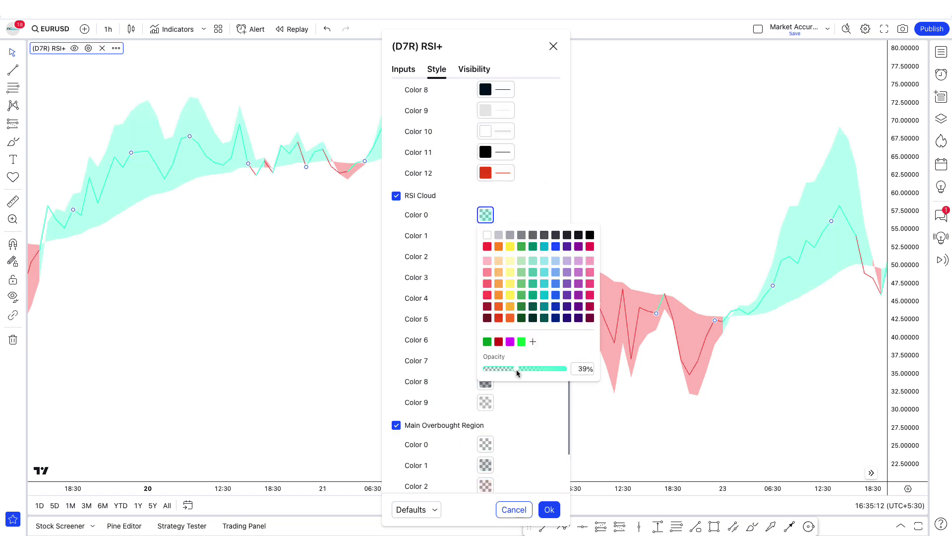
key(Escape)
click(486, 257)
drag(509, 410, 516, 432)
Step: Strengthen the opacity of RSI Cloud Colors 3–7 and apply the RSI+ settings
click(485, 277)
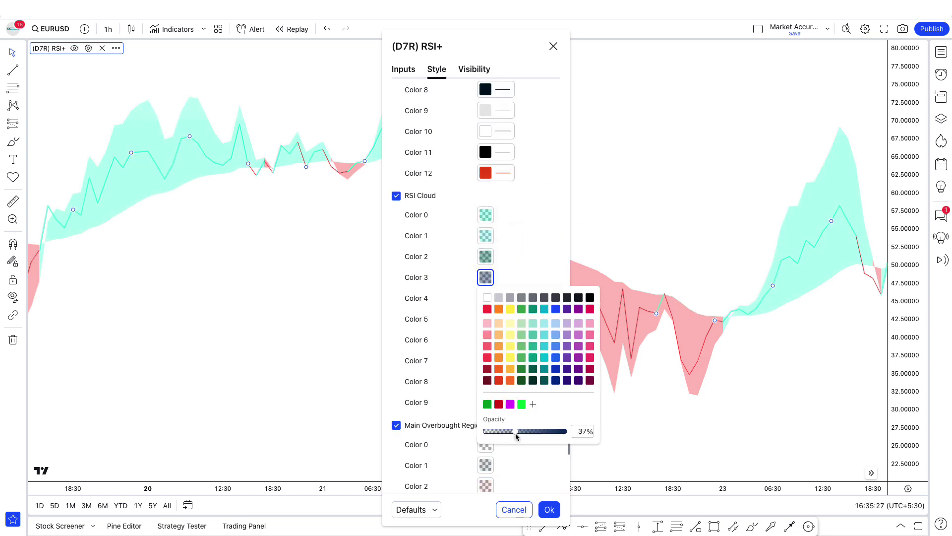
click(485, 298)
click(486, 319)
drag(509, 473, 517, 515)
click(486, 339)
click(485, 360)
click(508, 431)
click(549, 510)
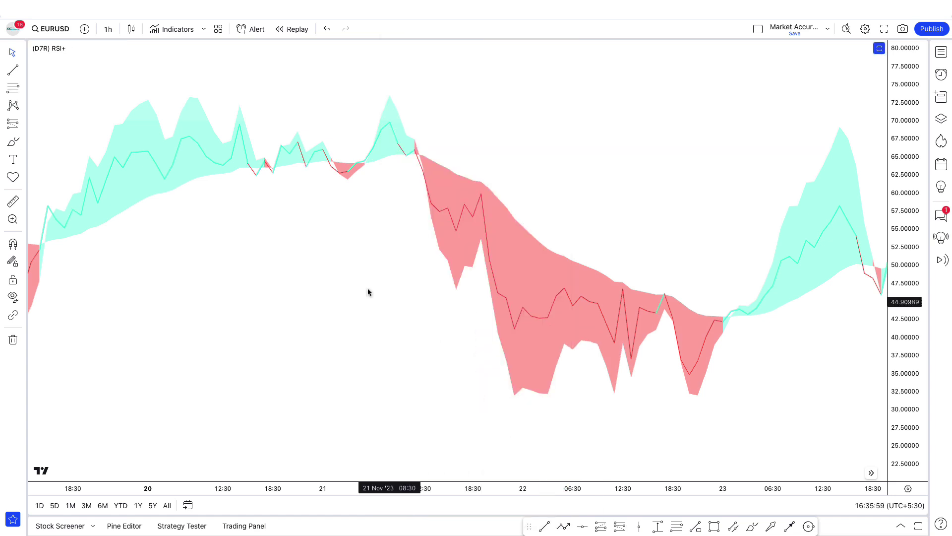
scroll(277, 302, up, 5)
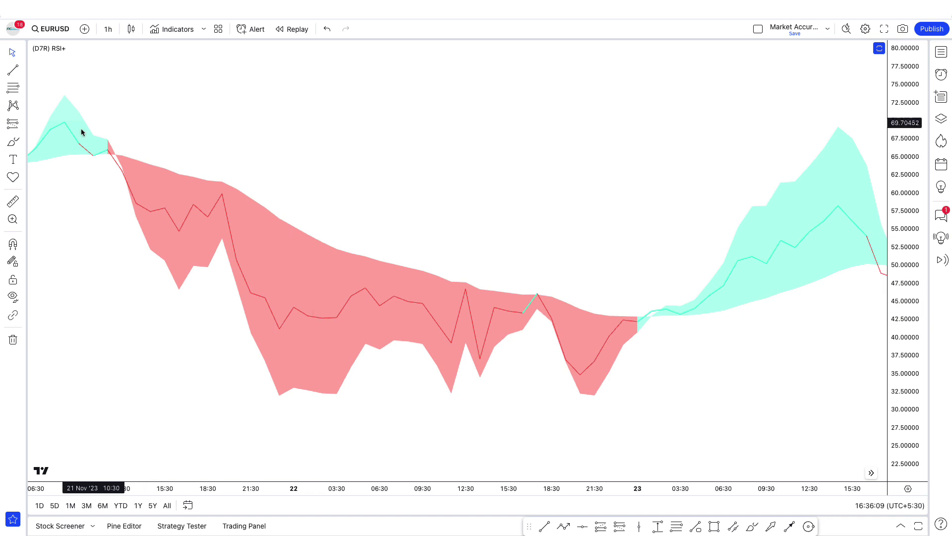
click(113, 158)
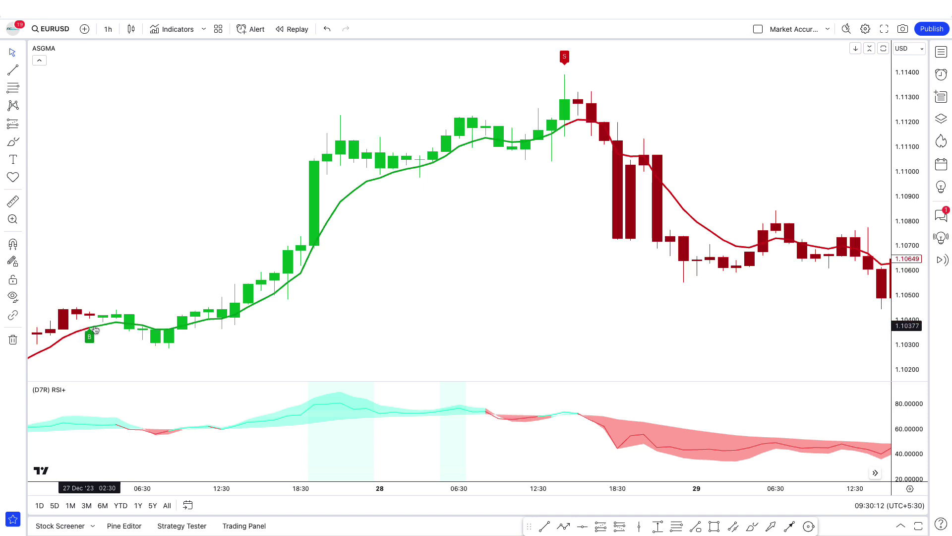
Step: Place a long position at the 27 Dec B signal, raising its target to the 28 Dec high
click(90, 337)
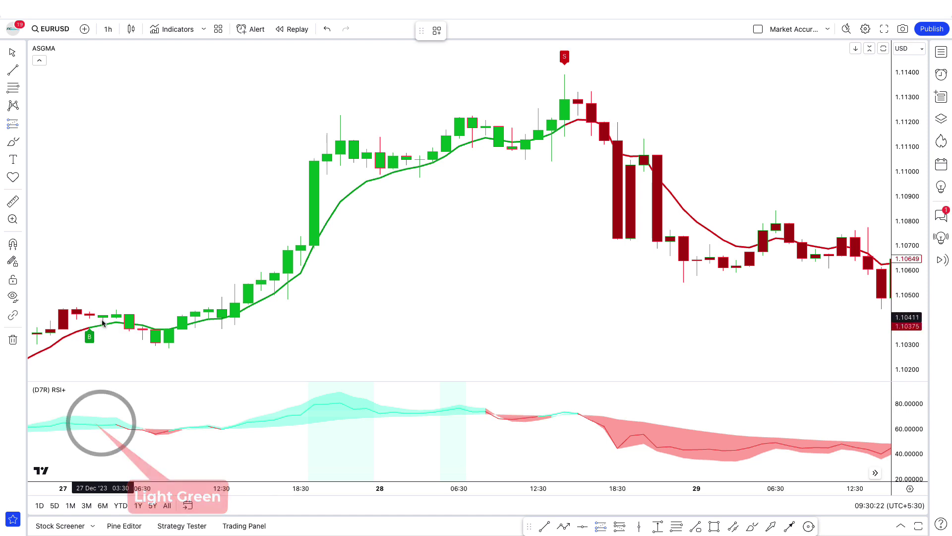
click(100, 319)
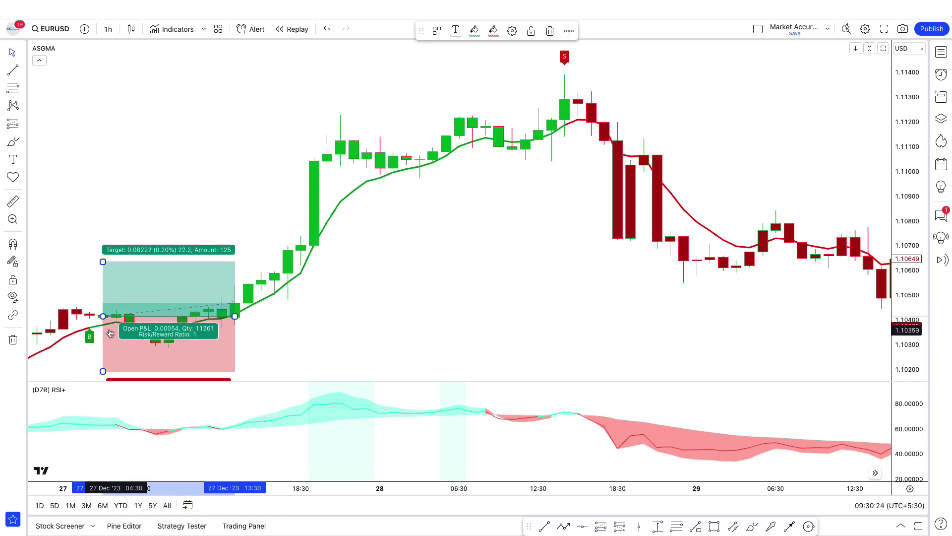
drag(351, 340, 381, 341)
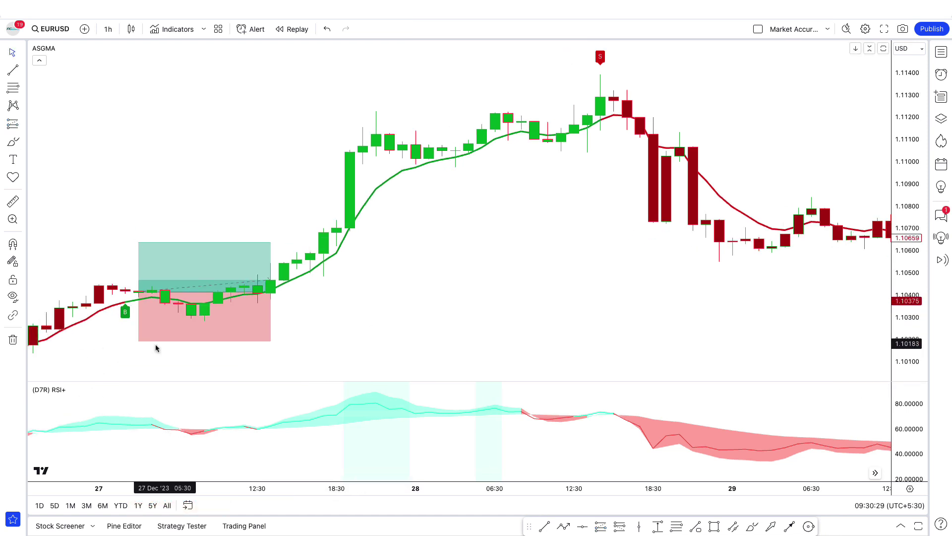
drag(154, 232, 154, 112)
drag(271, 292, 362, 291)
click(419, 304)
scroll(419, 304, up, 2)
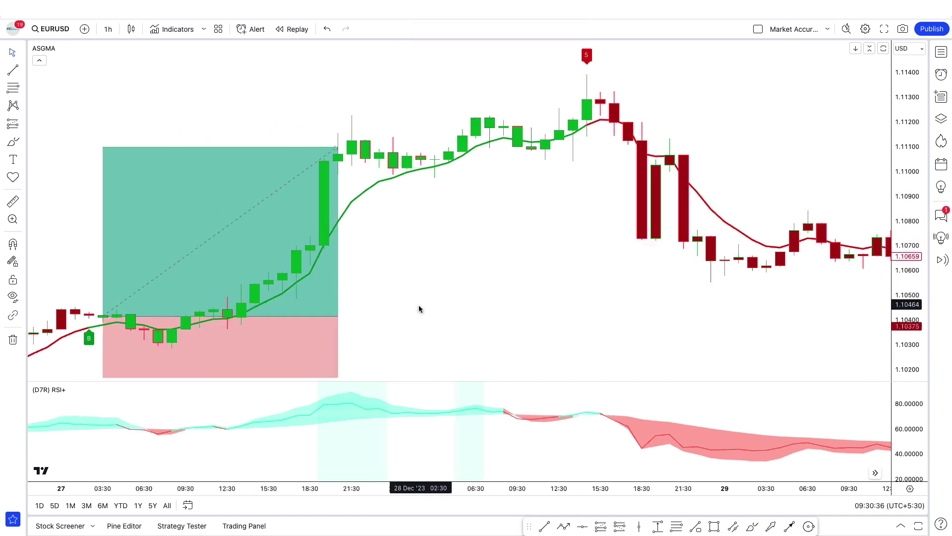
drag(467, 302, 319, 304)
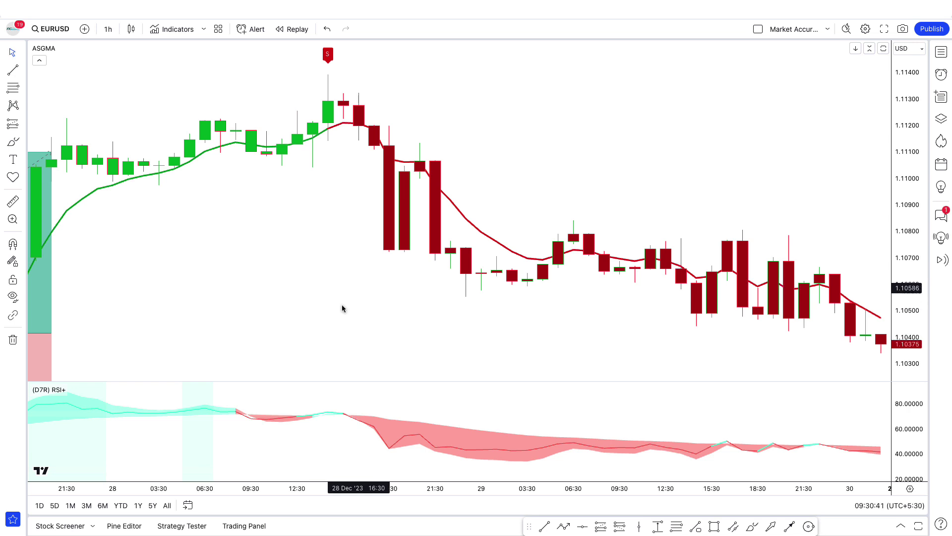
click(328, 60)
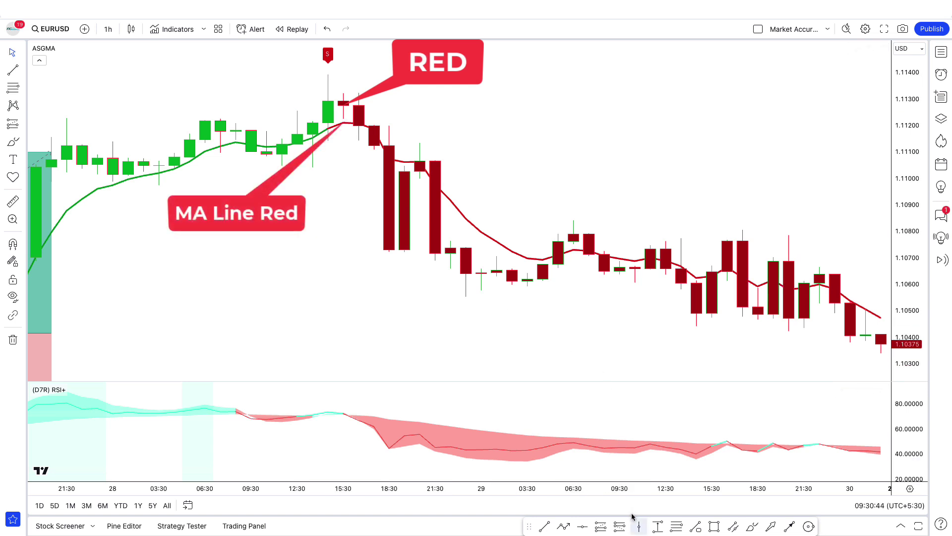
Step: Place a short position at the 28 Dec S signal with target lowered to 1.10575, box narrowed
click(639, 529)
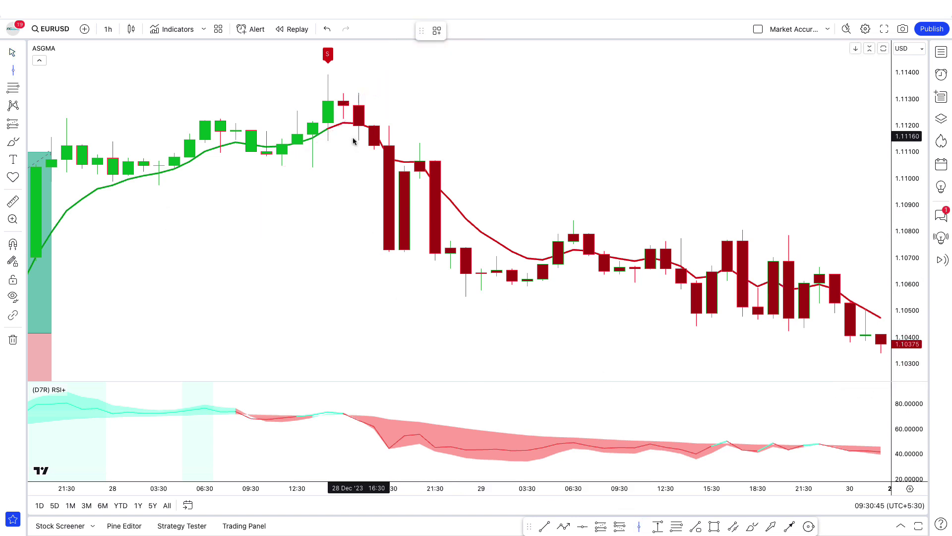
click(342, 107)
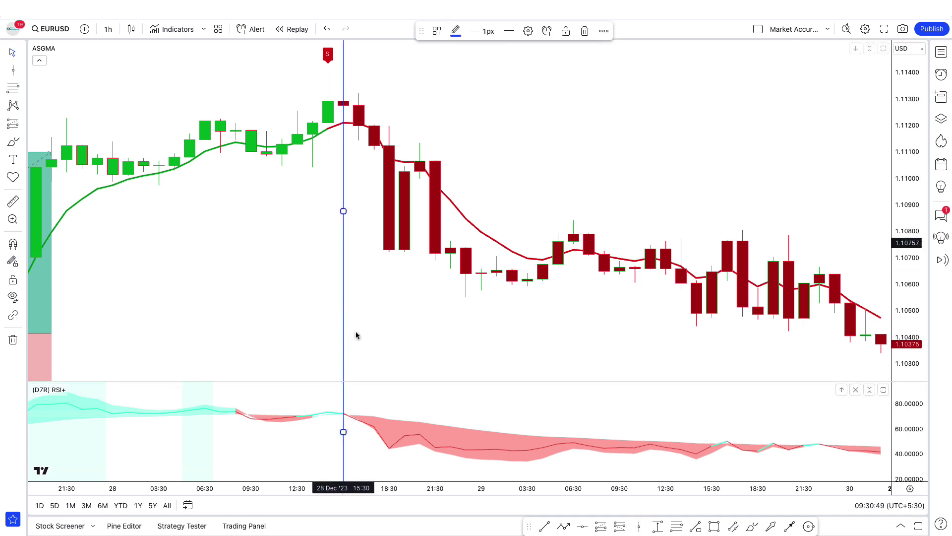
key(Delete)
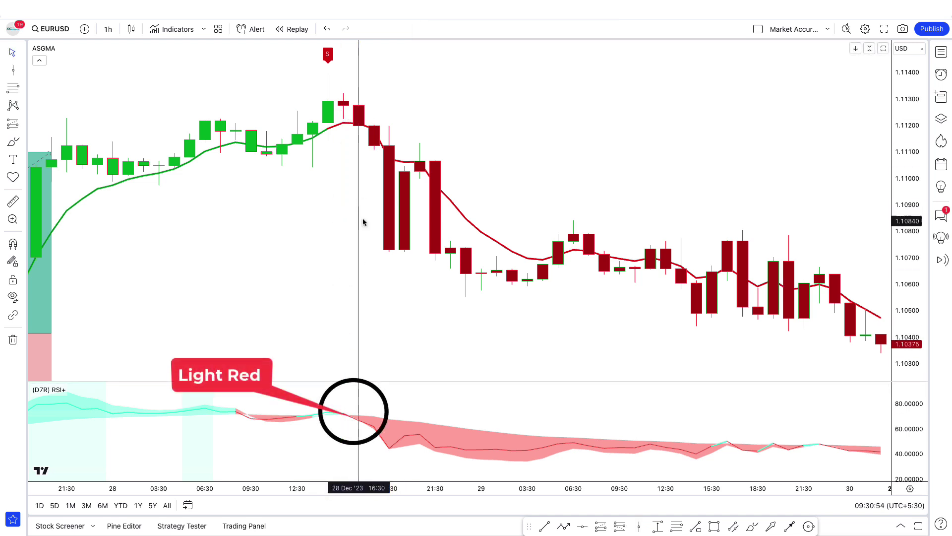
click(358, 127)
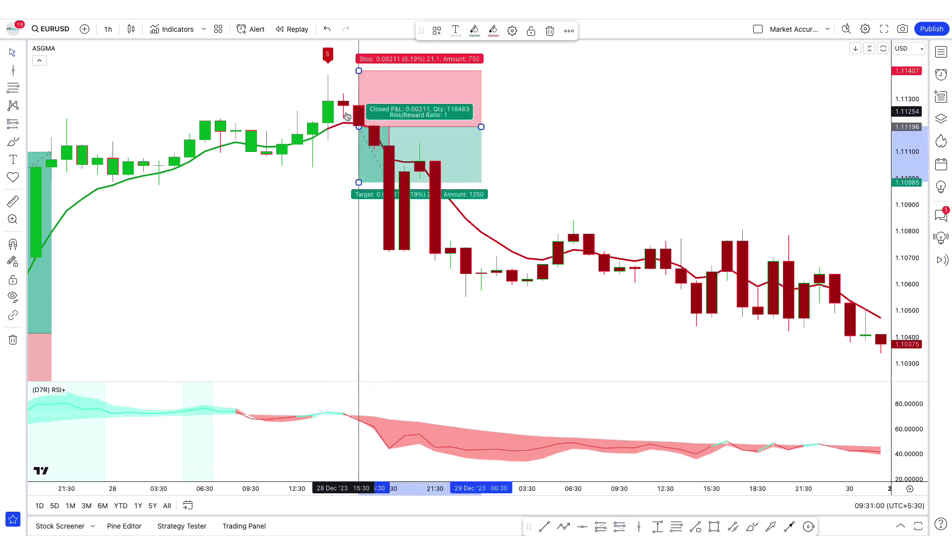
drag(363, 187, 464, 253)
drag(481, 126, 461, 126)
scroll(549, 169, up, 1)
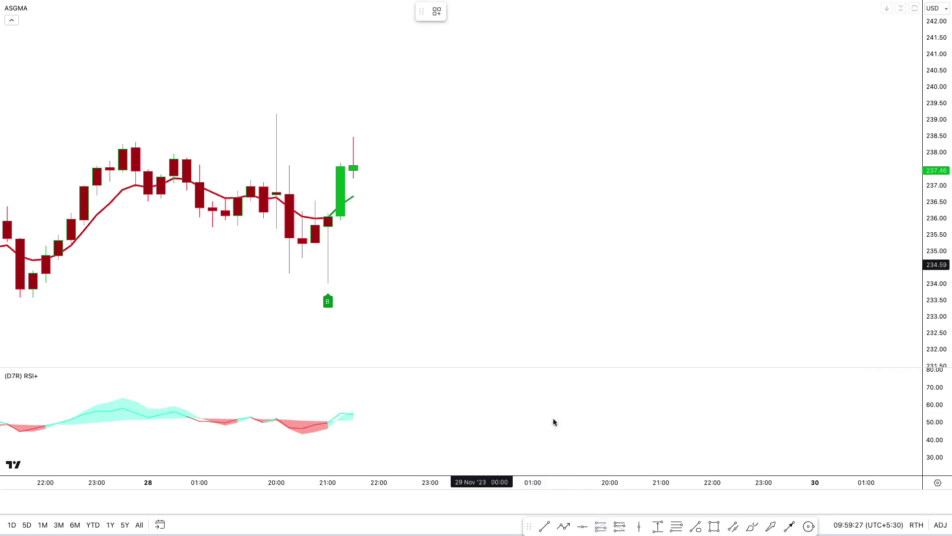
Step: Place a long position after the B signal with stop near 234.0 and target near 242.3
click(354, 166)
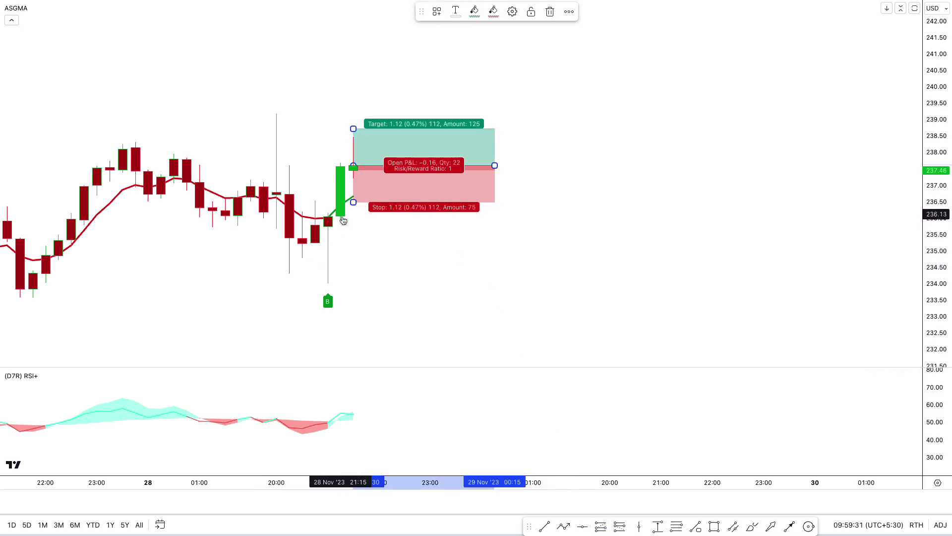
drag(355, 207, 372, 289)
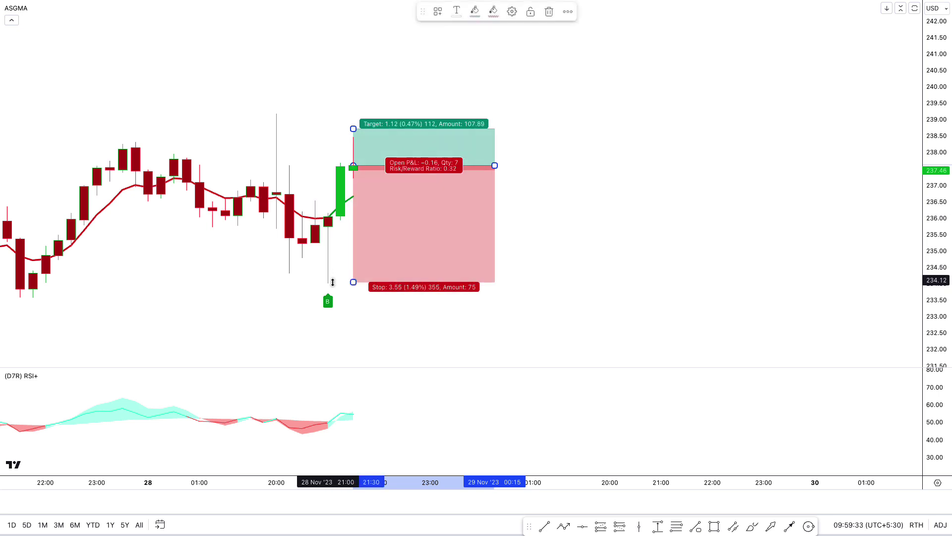
drag(353, 128, 353, 20)
click(570, 138)
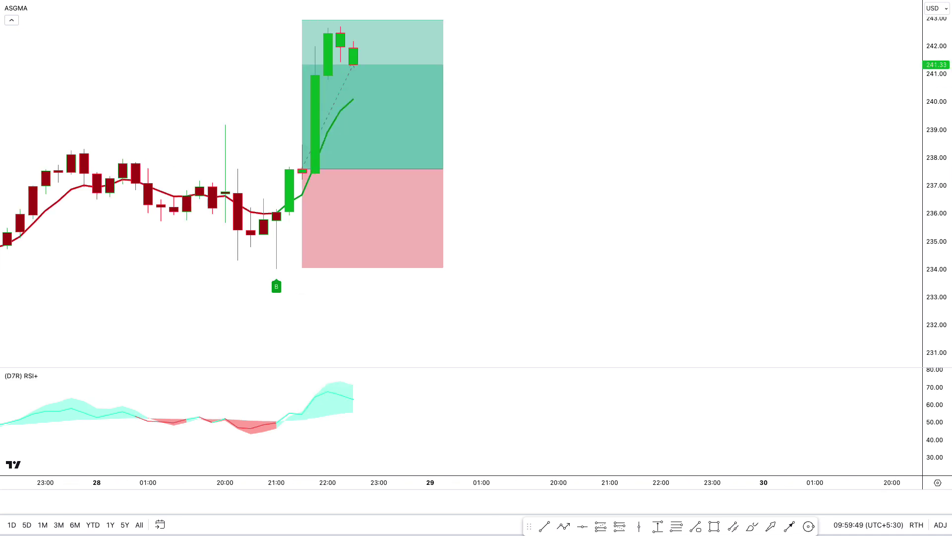
Step: Resize the long position box across the later bars that reach its 1:1.5 target
click(440, 181)
drag(444, 169, 585, 169)
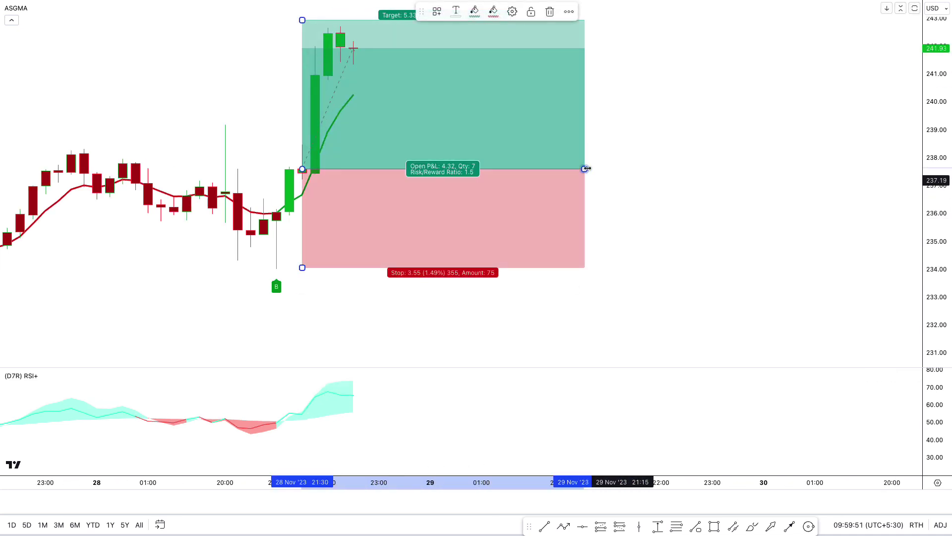
click(476, 343)
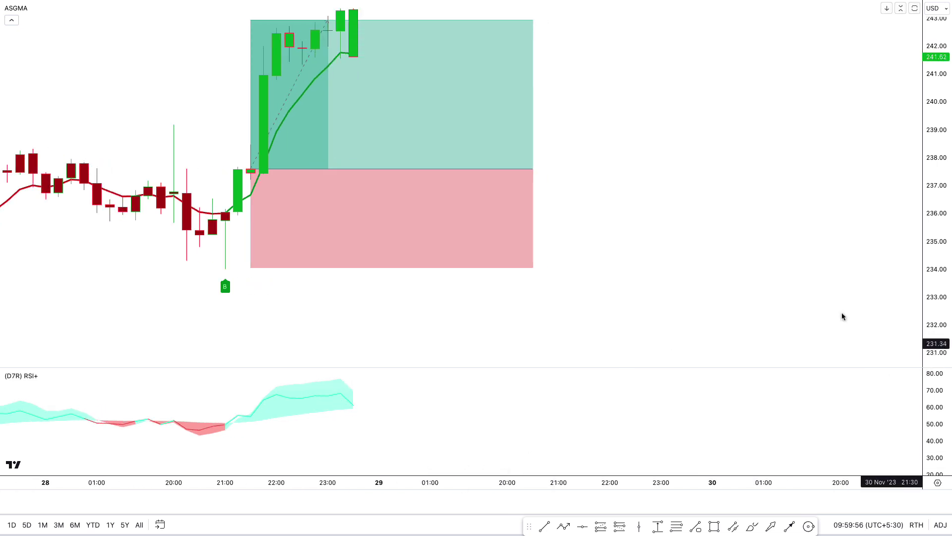
double_click(930, 364)
drag(532, 221, 351, 210)
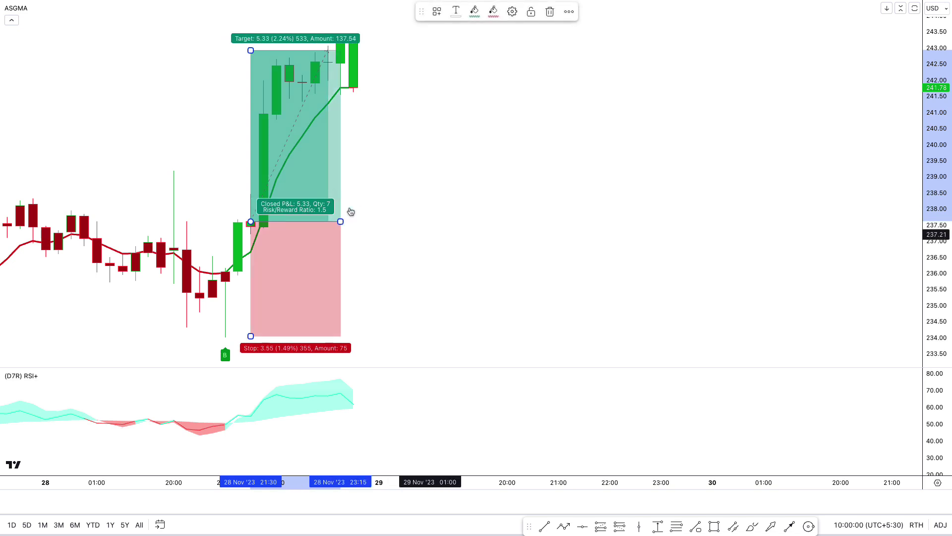
click(453, 263)
drag(453, 264, 505, 263)
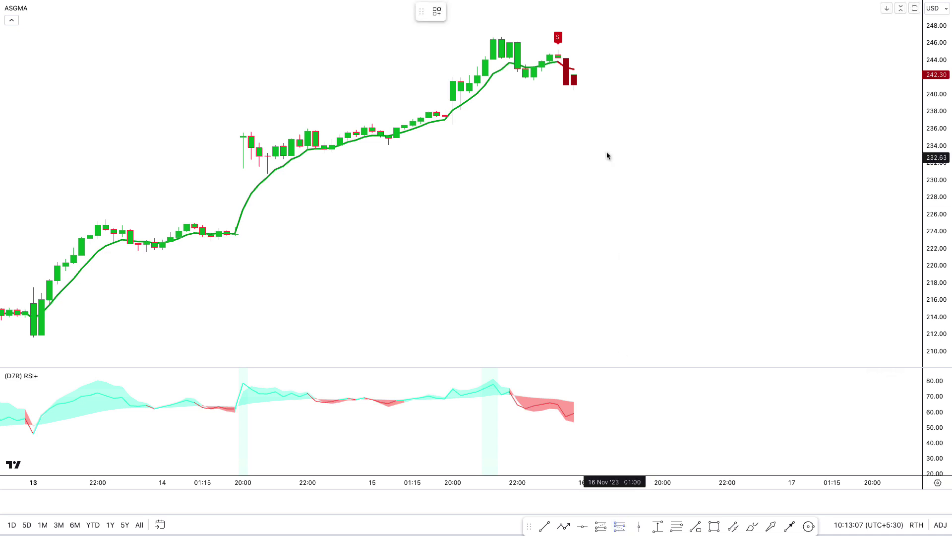
Step: Place a short position at the sell candle with stop 247.16 and target 231.93 (1:1.5)
click(574, 85)
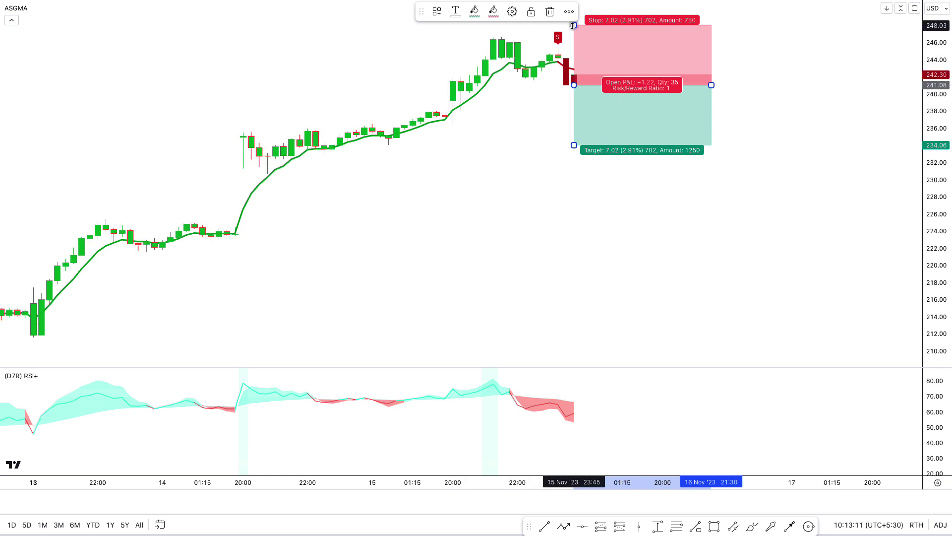
drag(574, 24, 572, 33)
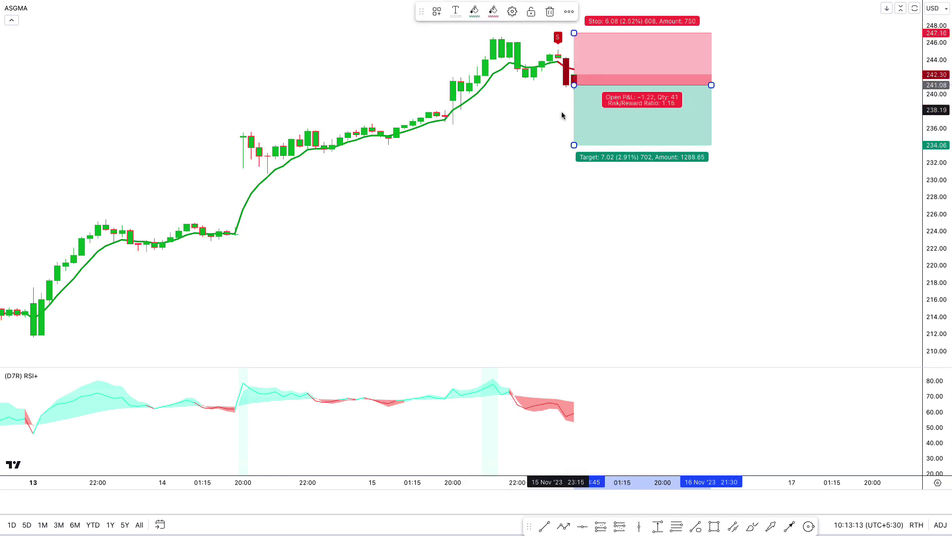
drag(574, 146, 574, 164)
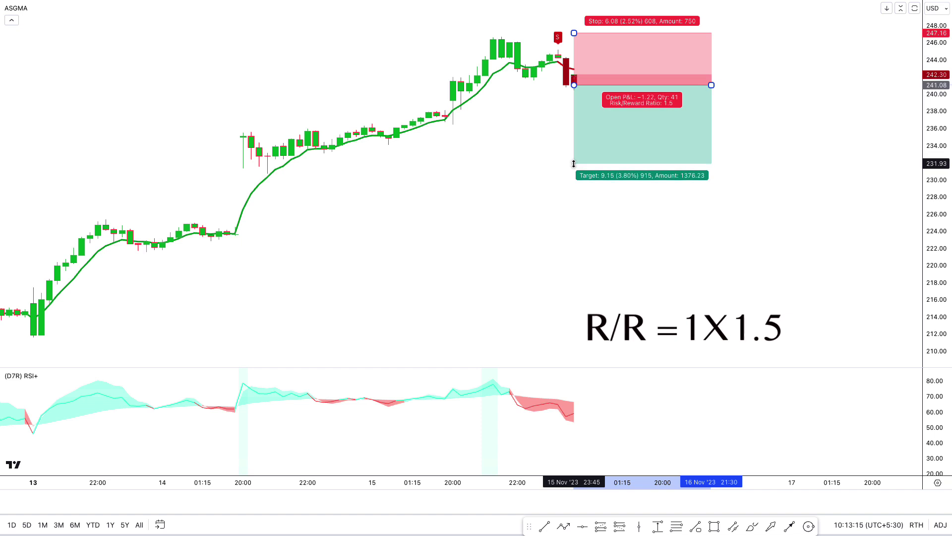
click(615, 250)
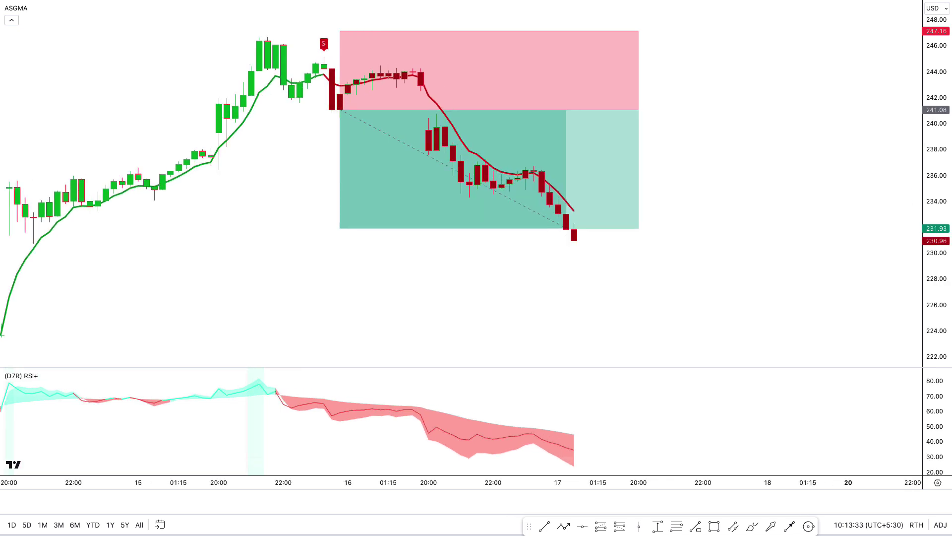
Step: Shorten the short position box and move to the 27 Oct chart near 32,770
drag(630, 120, 558, 120)
drag(639, 206, 809, 234)
scroll(809, 236, up, 3)
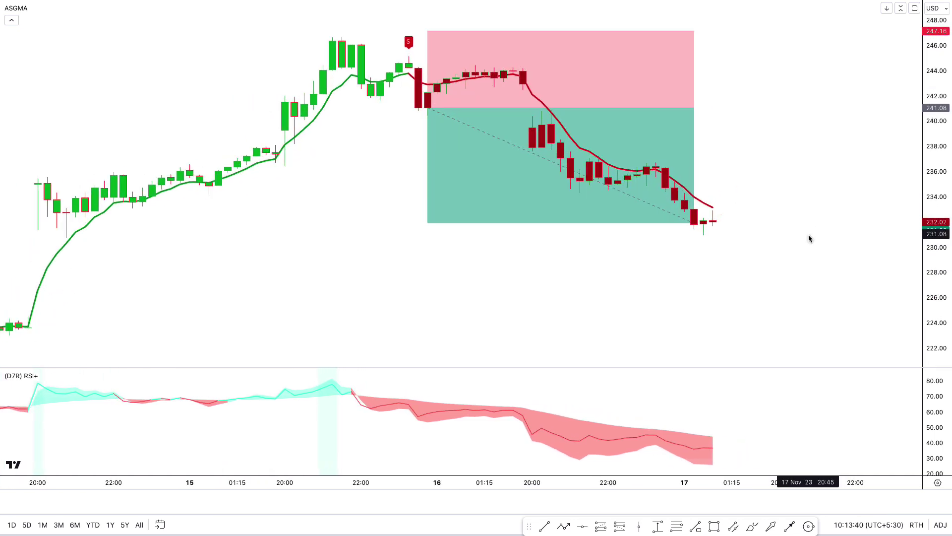
scroll(809, 239, up, 2)
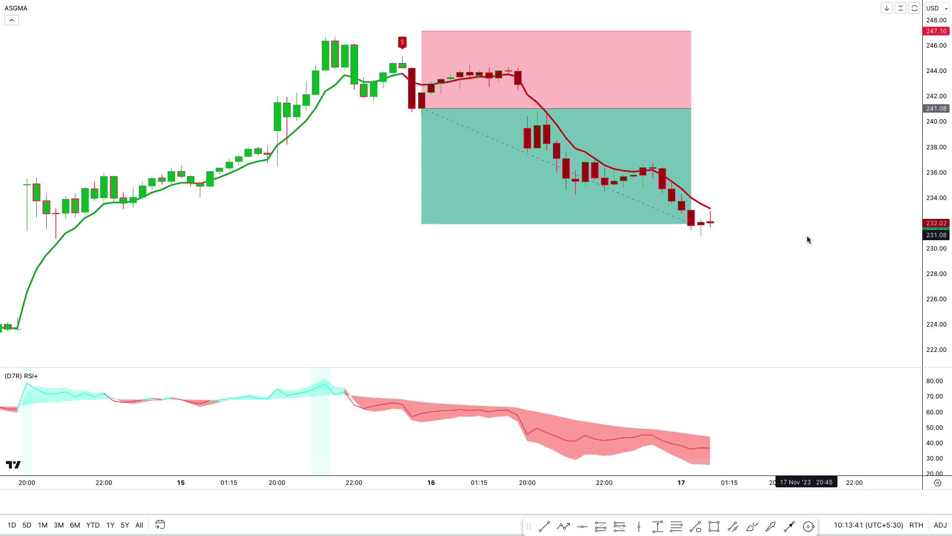
scroll(808, 235, up, 2)
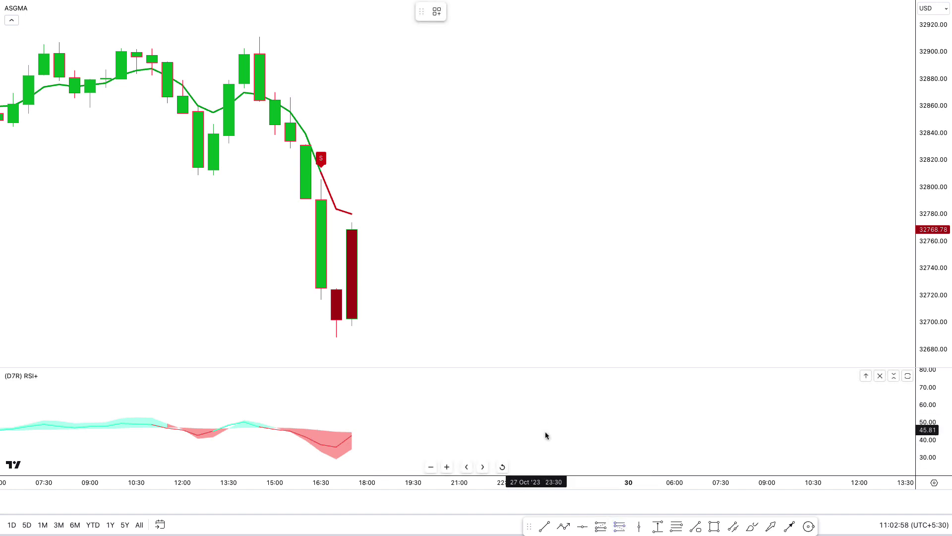
Step: Place a 1:1.5 short position at the 27 Oct sell candle, stop 32903.24, target 32565.78
click(354, 230)
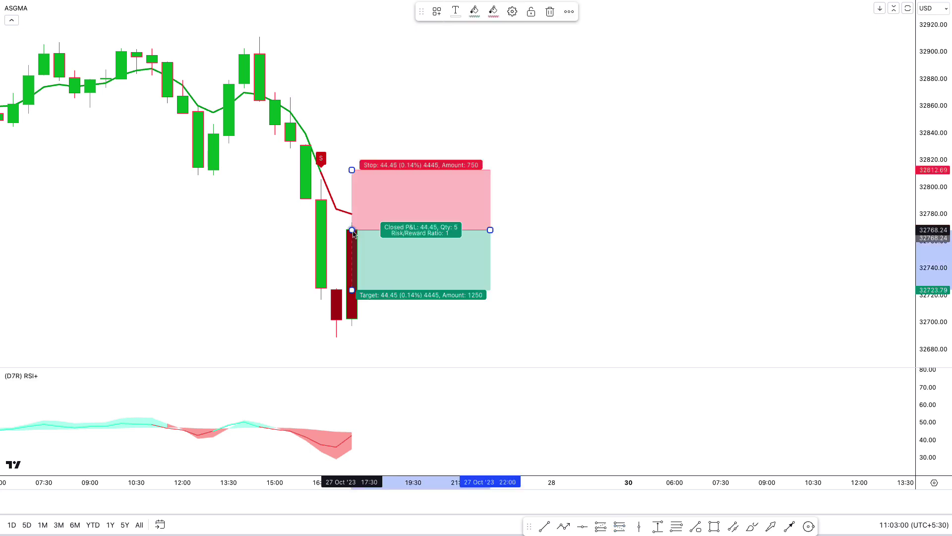
drag(353, 170, 315, 44)
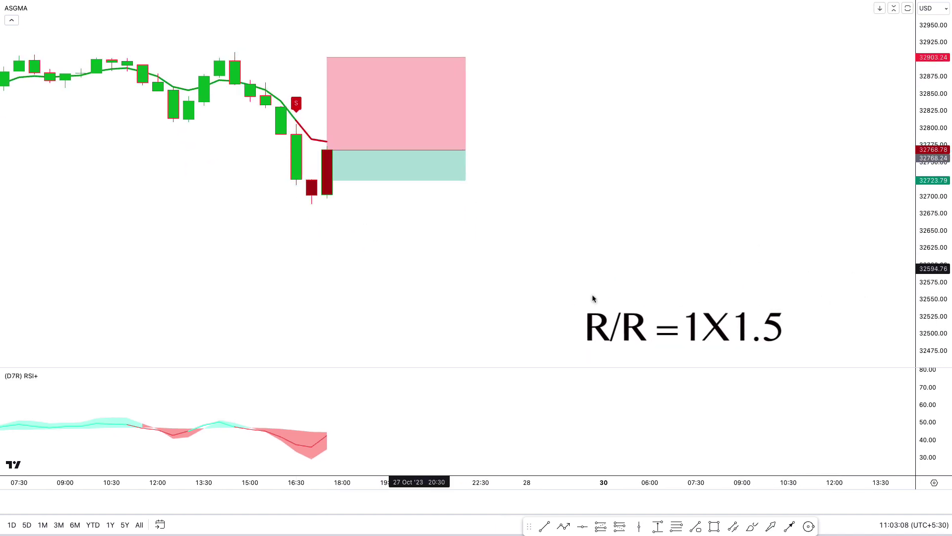
drag(327, 181, 332, 289)
click(570, 266)
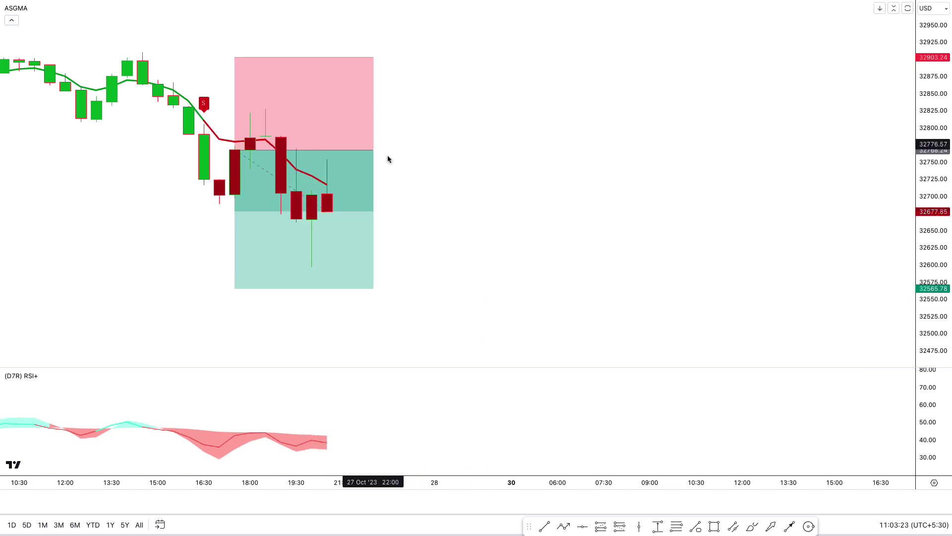
Step: Resize the short position box to end where the 32,565.78 target was hit
click(374, 150)
drag(374, 150, 619, 150)
click(514, 340)
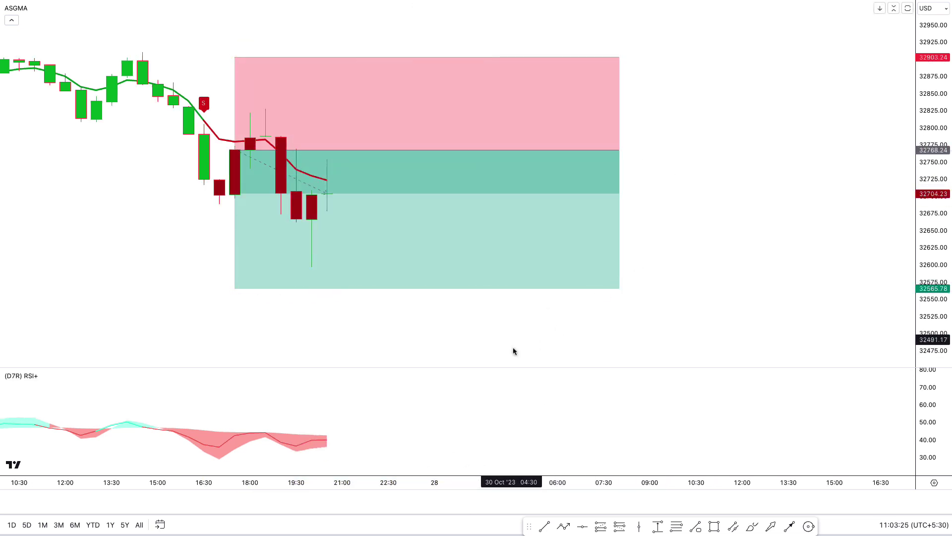
scroll(513, 340, down, 2)
scroll(514, 344, left, 2)
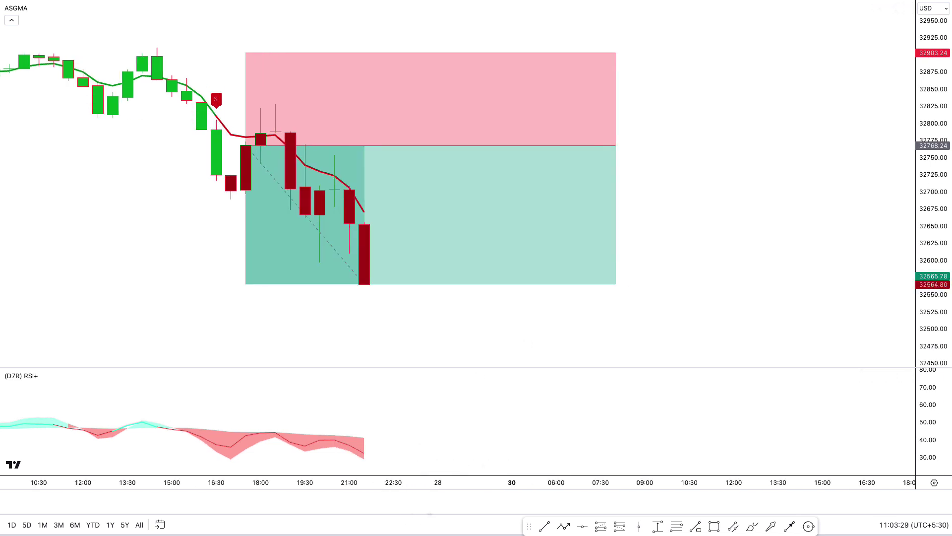
drag(571, 145, 323, 143)
click(471, 184)
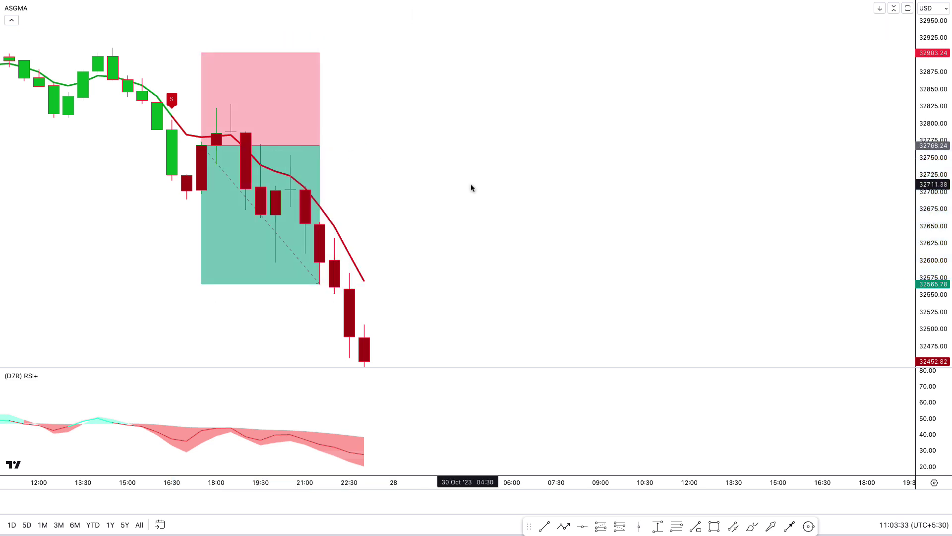
Step: Auto-fit the price scale and pan the chart toward the 30 Oct buy signal
click(927, 360)
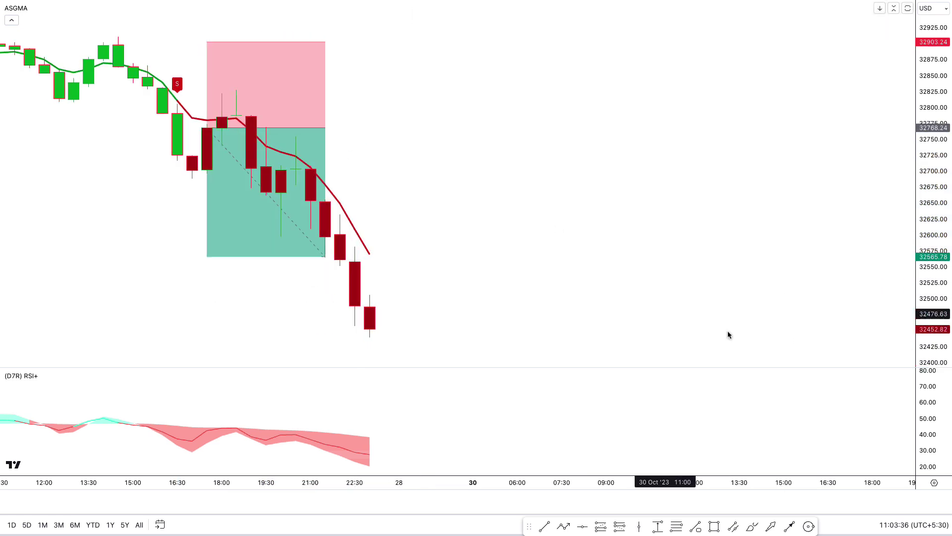
scroll(709, 327, left, 2)
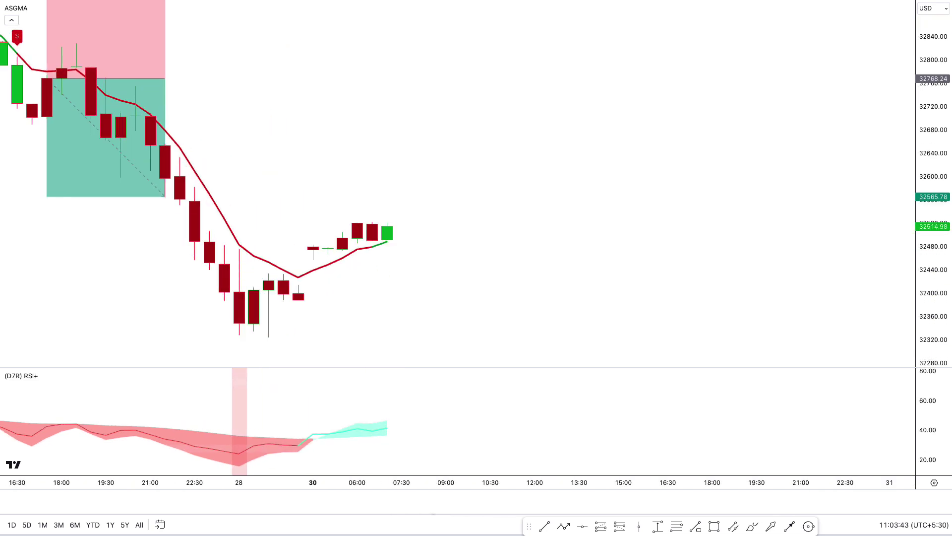
drag(461, 490, 674, 319)
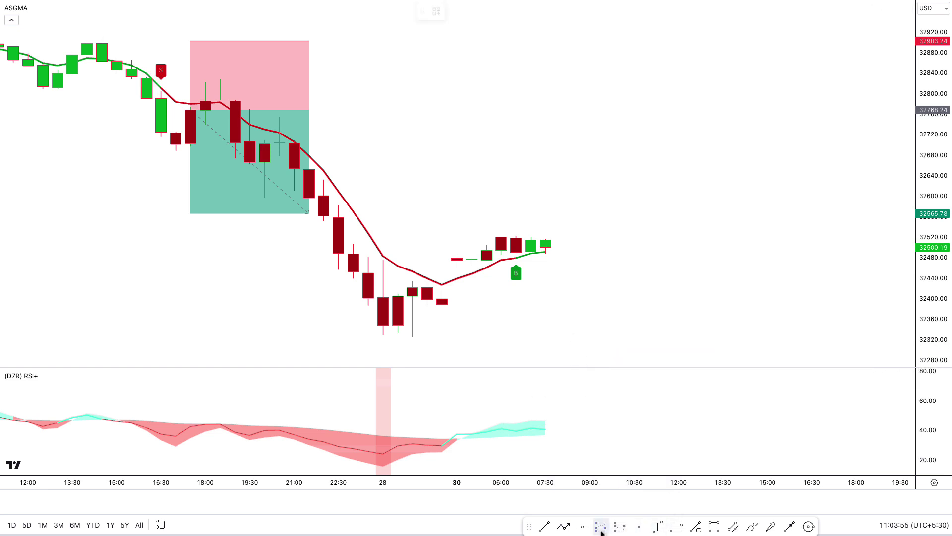
Step: Place a long position at the 32,499 buy candle, stop about 32340, target about 32733
click(545, 252)
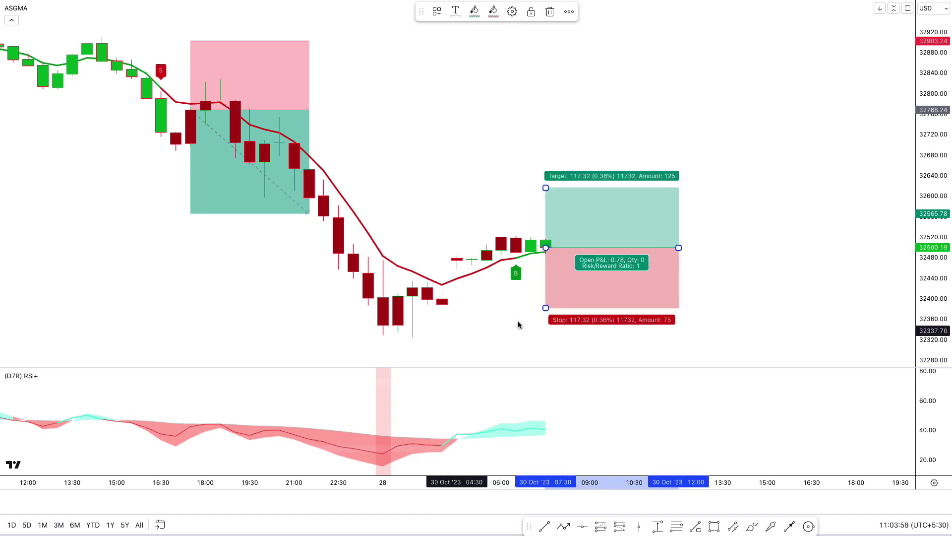
drag(546, 308, 545, 329)
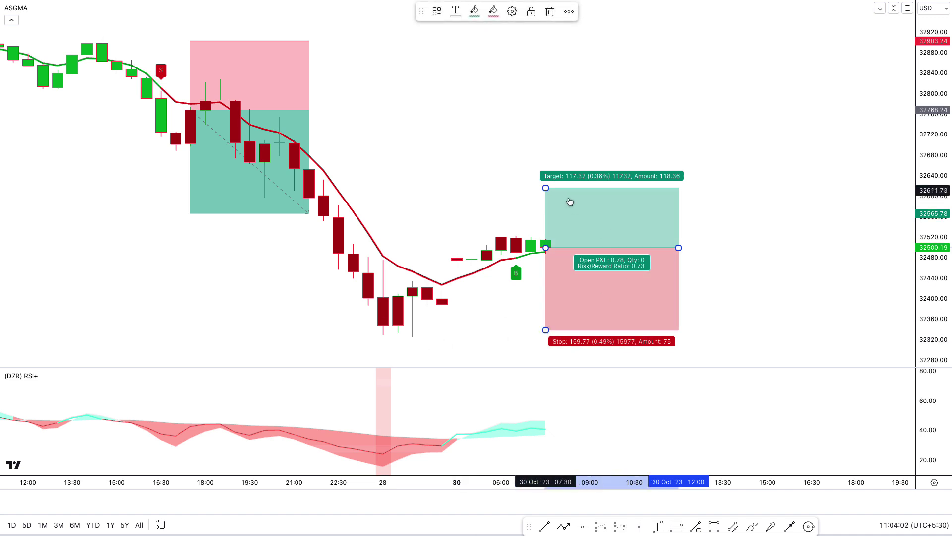
drag(546, 187, 544, 126)
click(515, 136)
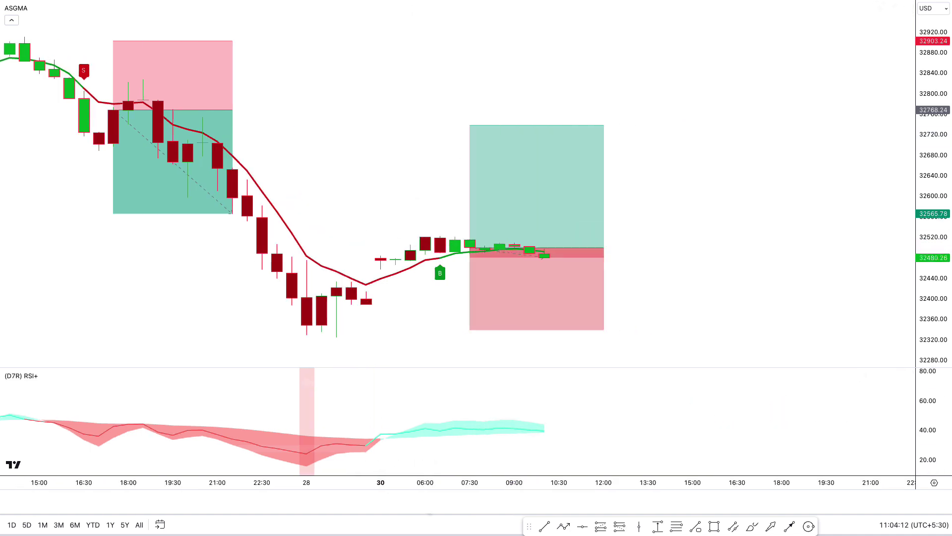
Step: Stretch the long position box across the later bars climbing toward its target
drag(544, 236, 629, 232)
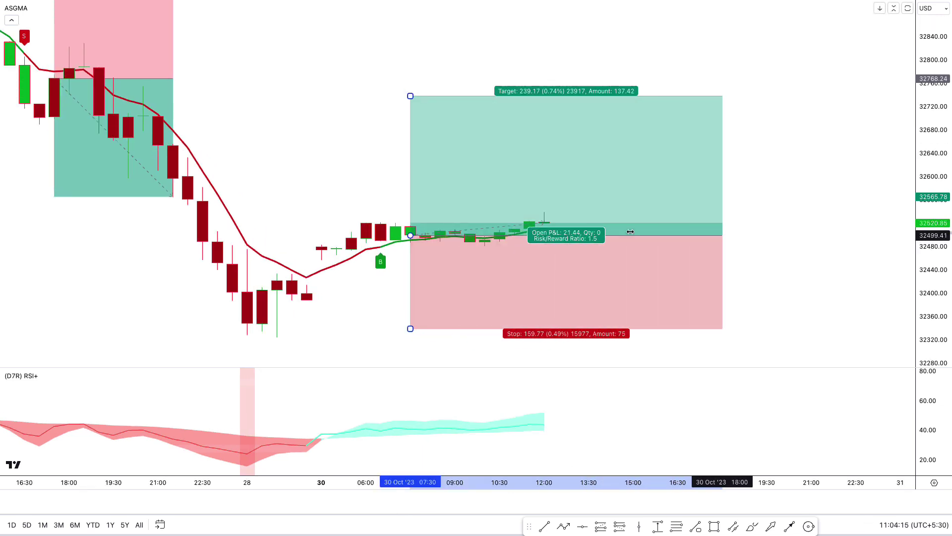
click(761, 251)
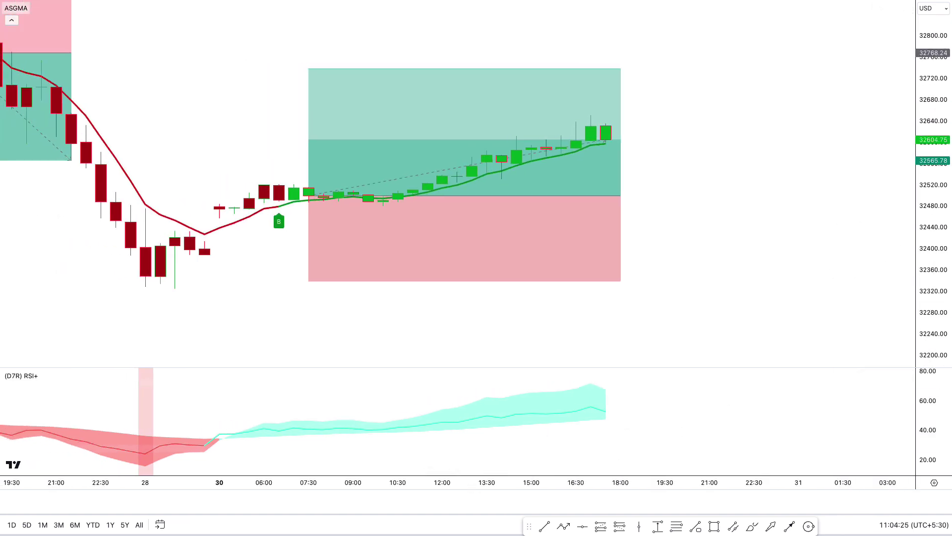
click(590, 196)
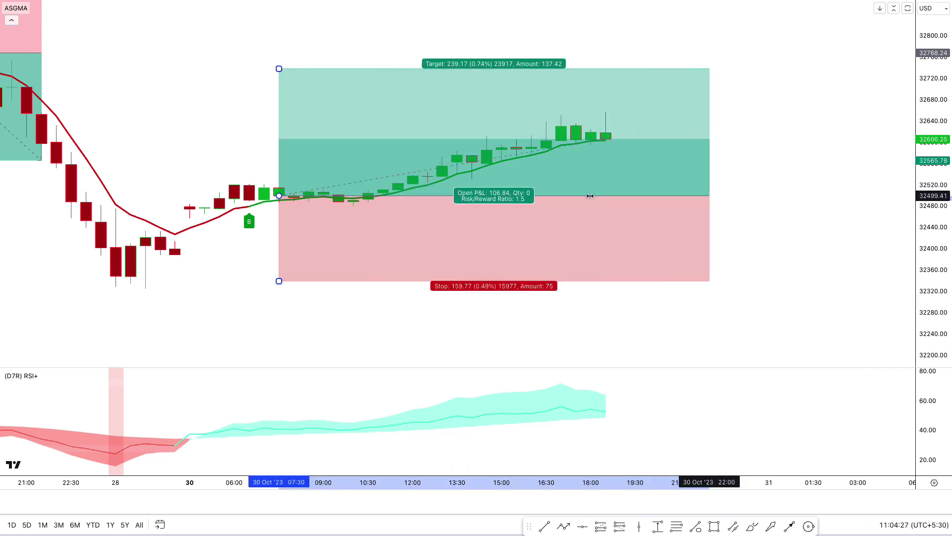
click(767, 223)
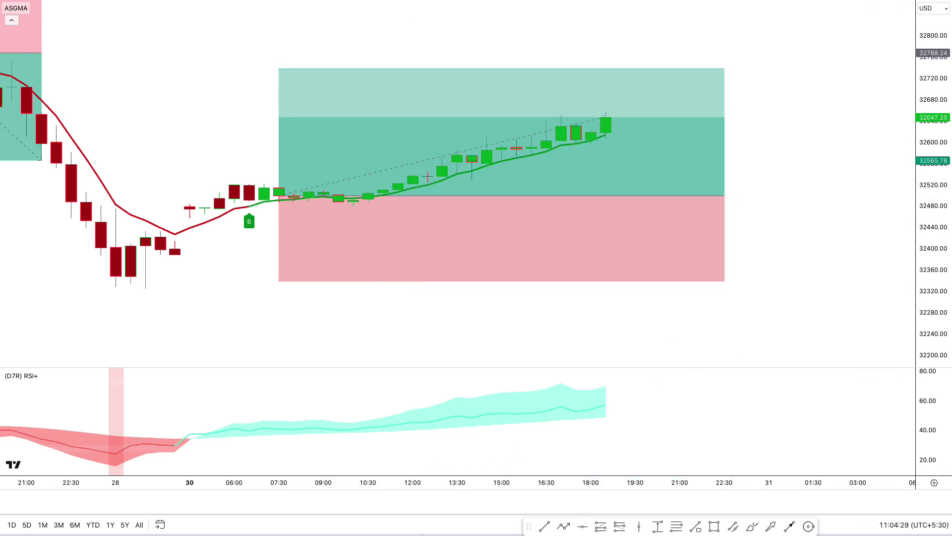